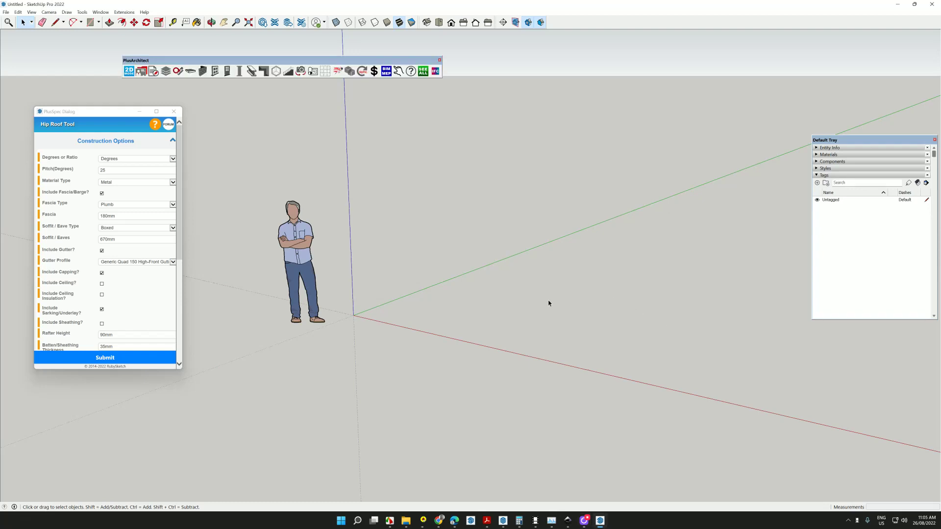
- Draw two adjoining rectangles on the ground beside the figure to form an L shape
click(173, 112)
middle_drag(641, 341, 519, 343)
key(r)
click(342, 326)
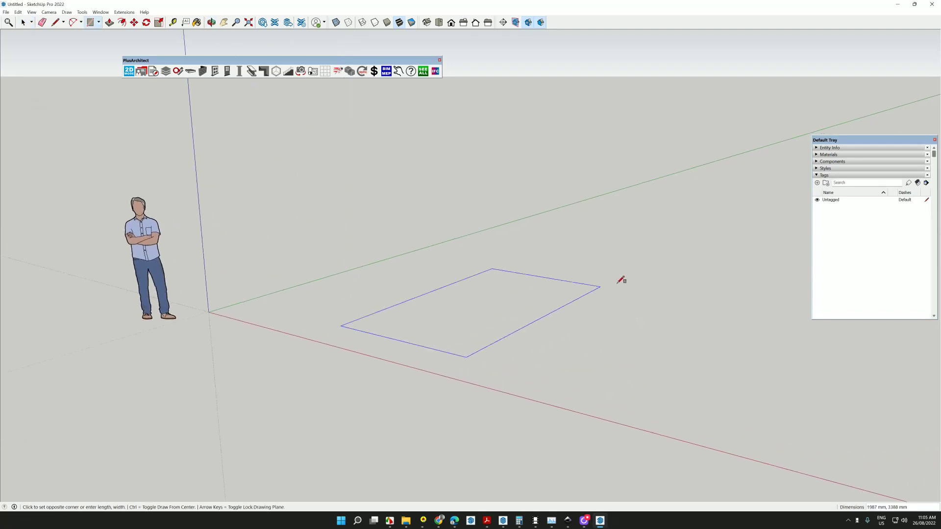
click(711, 262)
click(710, 263)
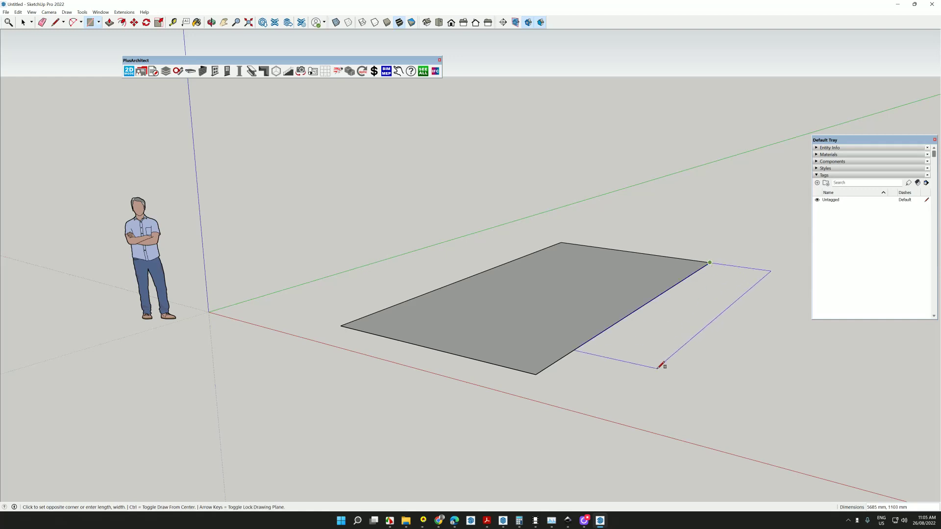
click(668, 361)
- Erase the shared edge between the rectangles and select the merged L-shaped face
mouse_move(668, 361)
middle_down()
mouse_move(471, 334)
mouse_move(489, 337)
middle_up()
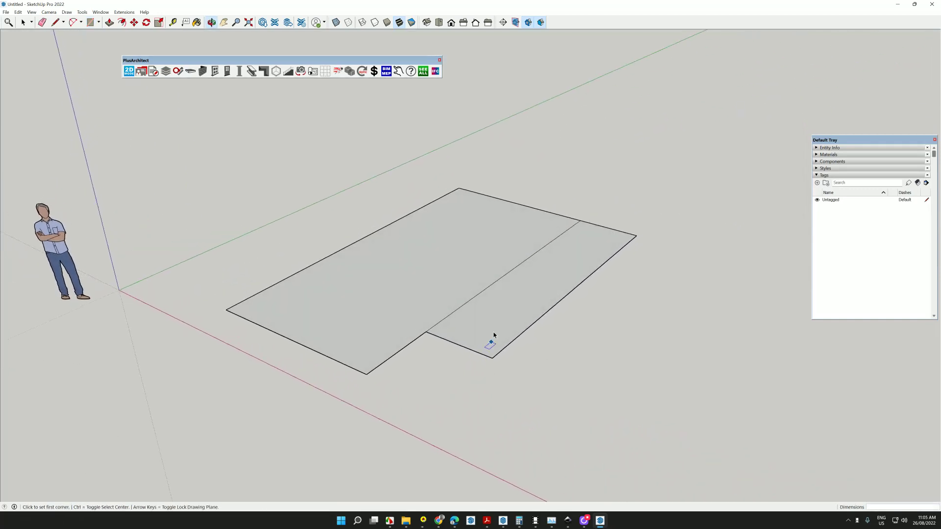
key(space)
key(e)
mouse_move(500, 306)
mouse_down()
mouse_move(462, 292)
mouse_move(487, 306)
mouse_up()
key(space)
click(487, 306)
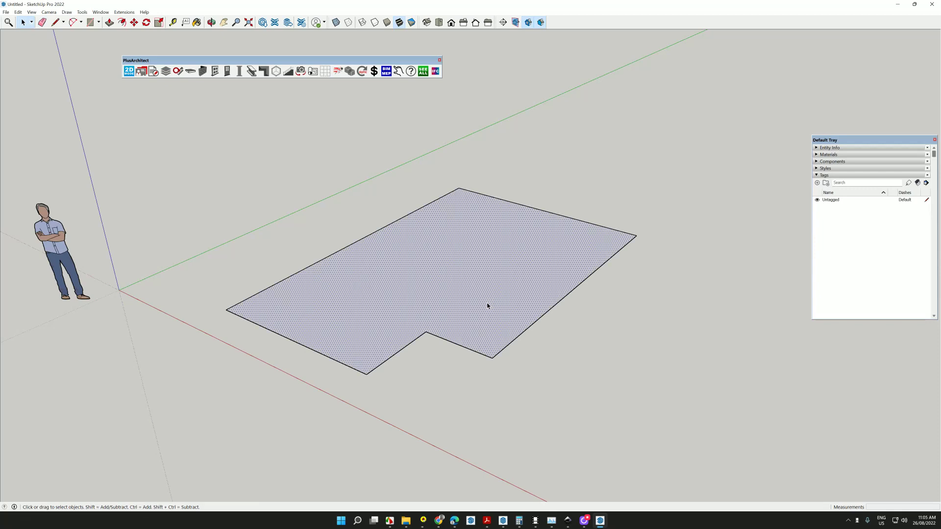
- Build a footed, recessed slab from the L-shaped face with + SLAB > Create Slab, then launch the Wall Tool
right_click(487, 306)
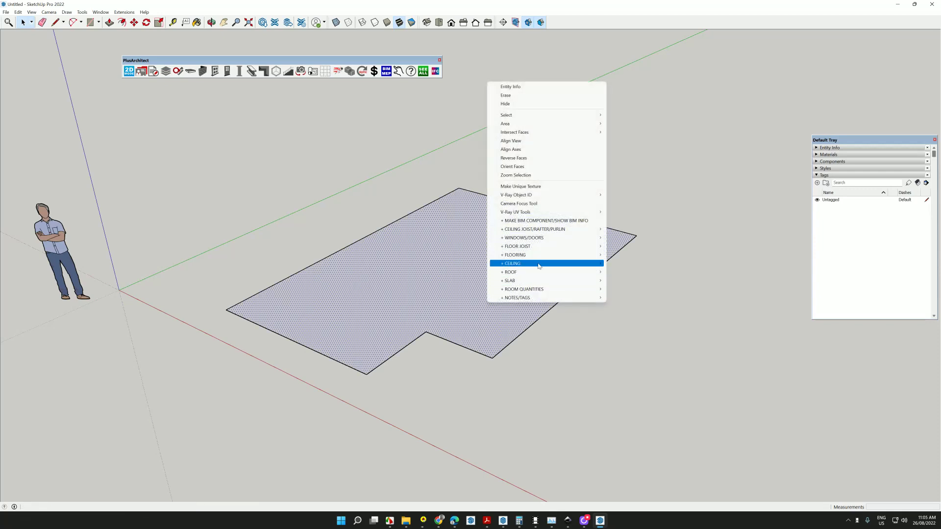
mouse_move(544, 256)
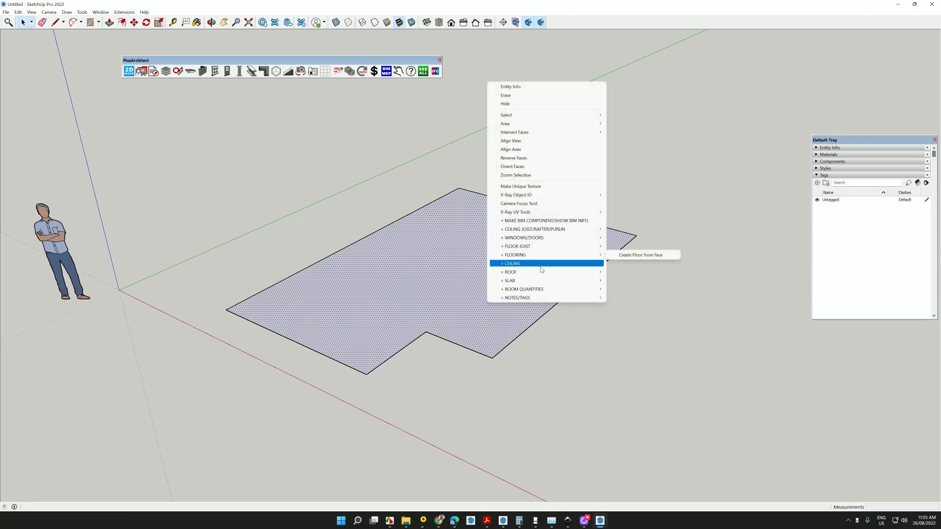
mouse_move(538, 281)
click(625, 283)
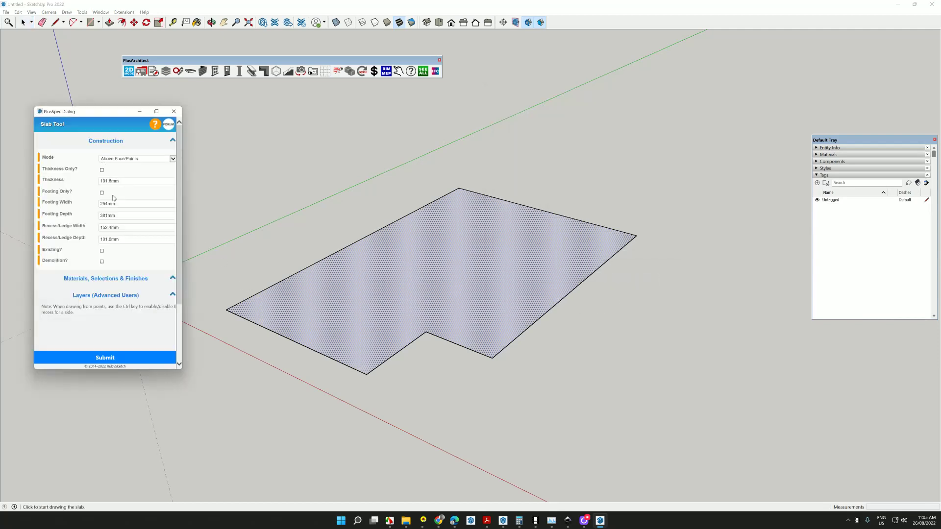
click(105, 357)
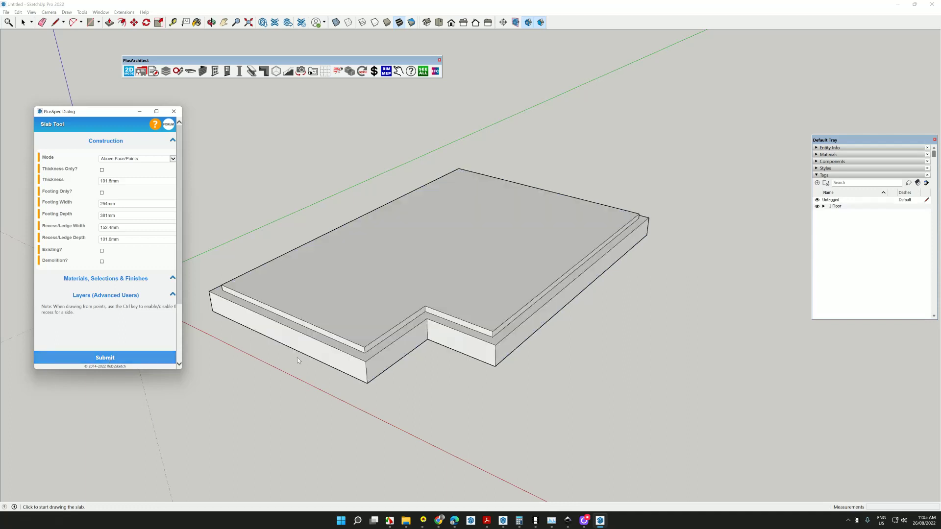
mouse_move(297, 357)
middle_down()
mouse_move(368, 315)
mouse_move(502, 354)
mouse_move(445, 268)
mouse_move(384, 245)
mouse_move(390, 292)
middle_up()
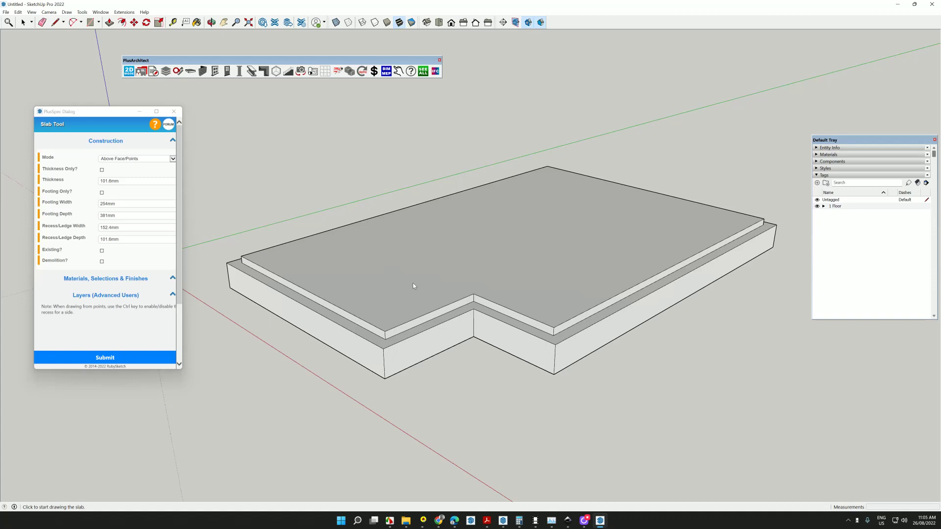
key(w)
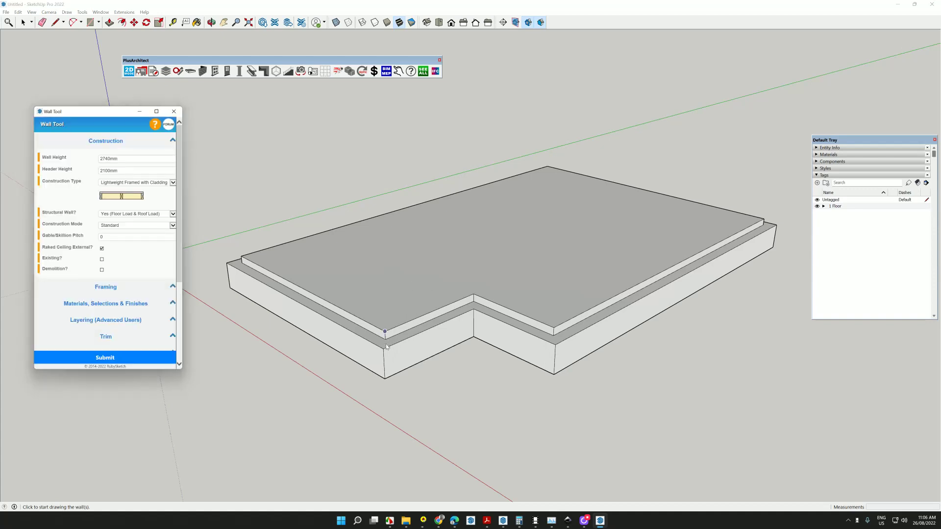
- Set the Wall Tool's Construction Type to Wainscot (Split)
scroll(142, 283, down, 3)
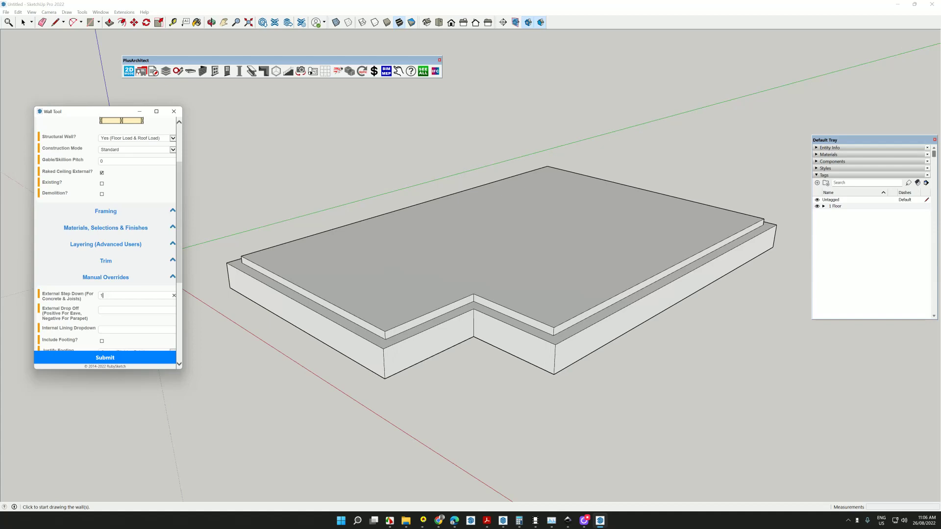
scroll(137, 288, up, 3)
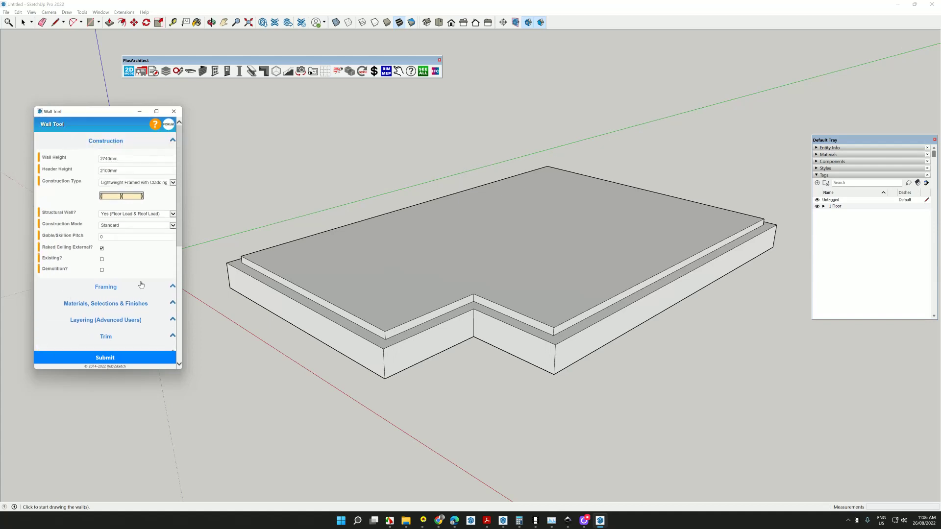
click(174, 183)
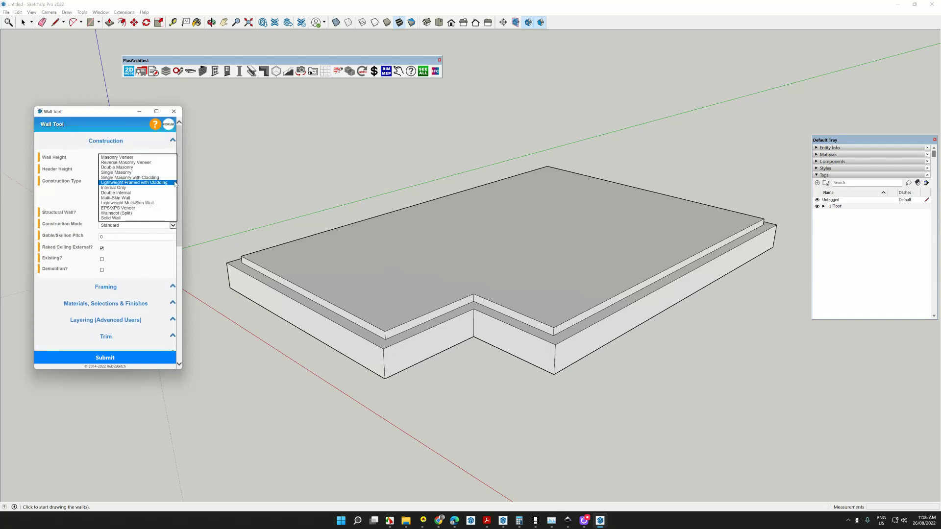
click(141, 214)
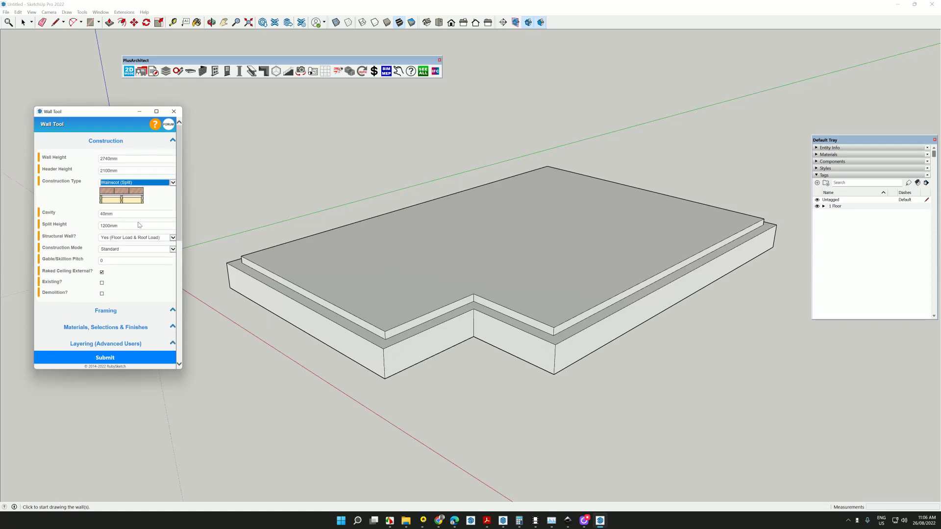
- Draw 2740mm walls around every slab corner, closing the loop at the start point
scroll(138, 224, down, 3)
click(385, 334)
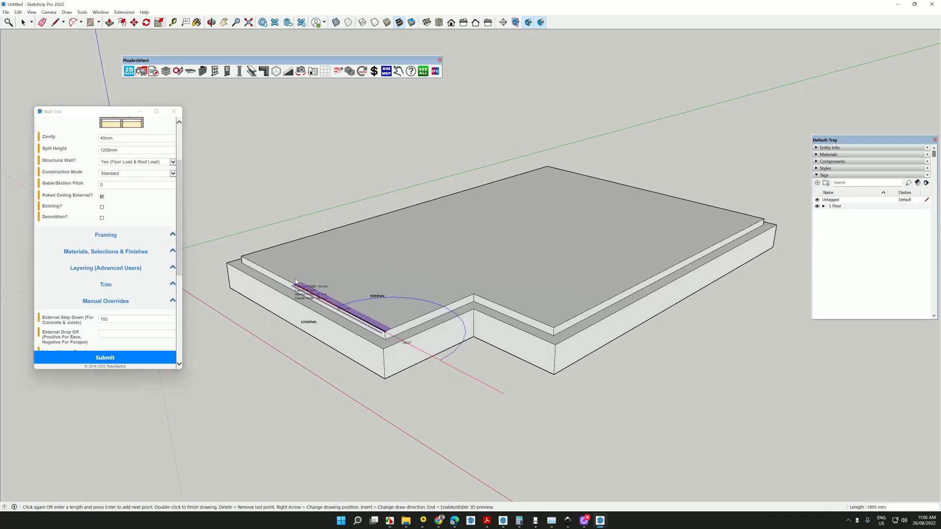
click(242, 256)
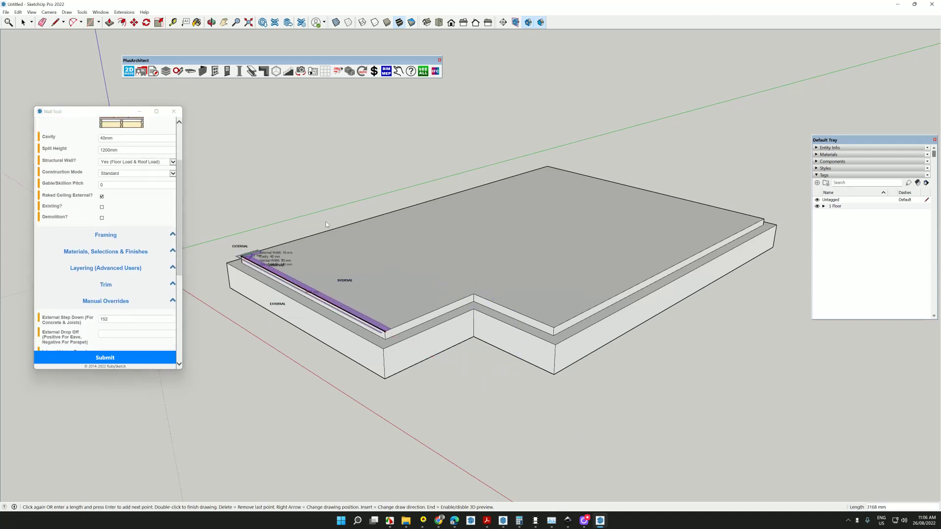
click(547, 166)
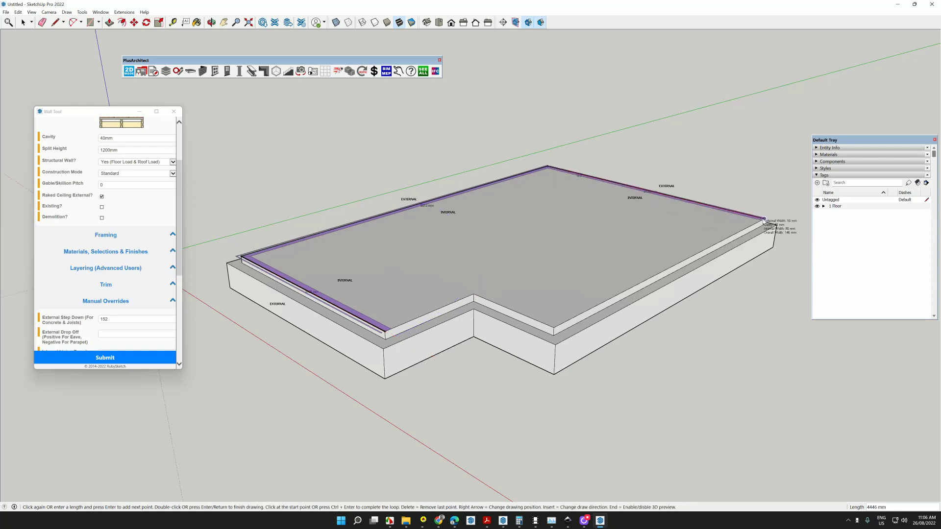
click(761, 220)
click(555, 325)
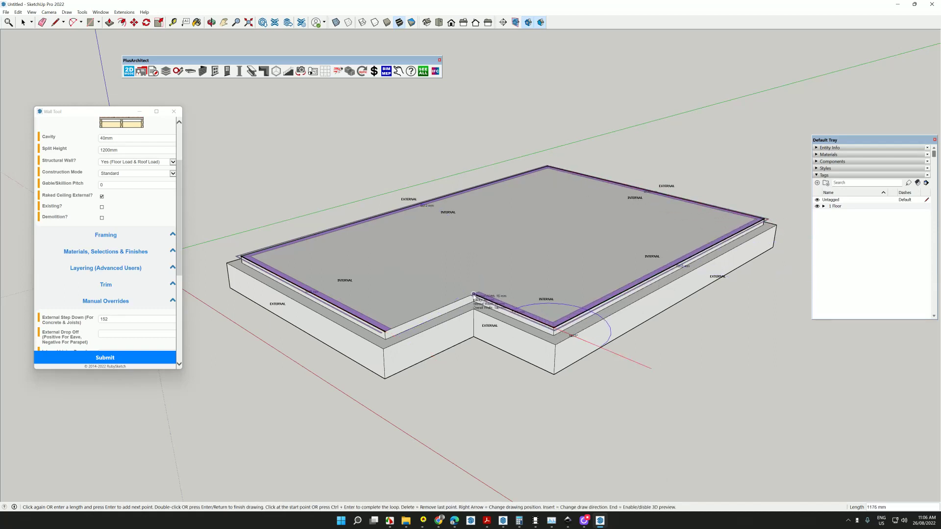
click(474, 294)
click(387, 336)
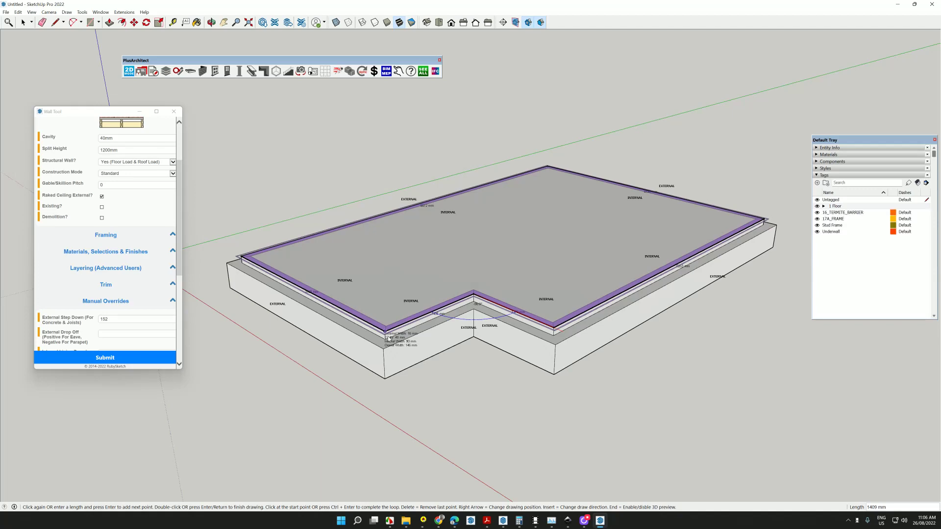
middle_drag(387, 336, 375, 253)
scroll(374, 254, up, 3)
- Select all the generated walls and reopen their Wall Tool settings
scroll(374, 254, down, 5)
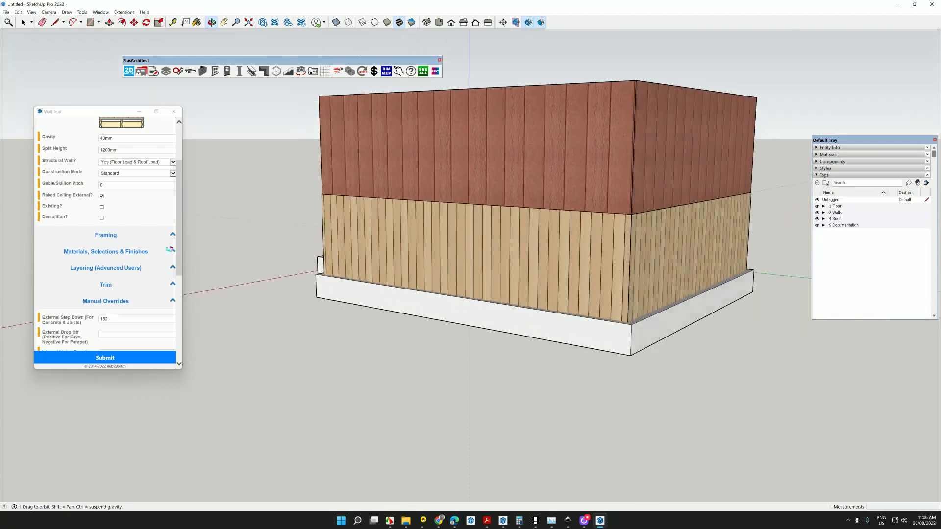
middle_drag(607, 309, 672, 256)
key(space)
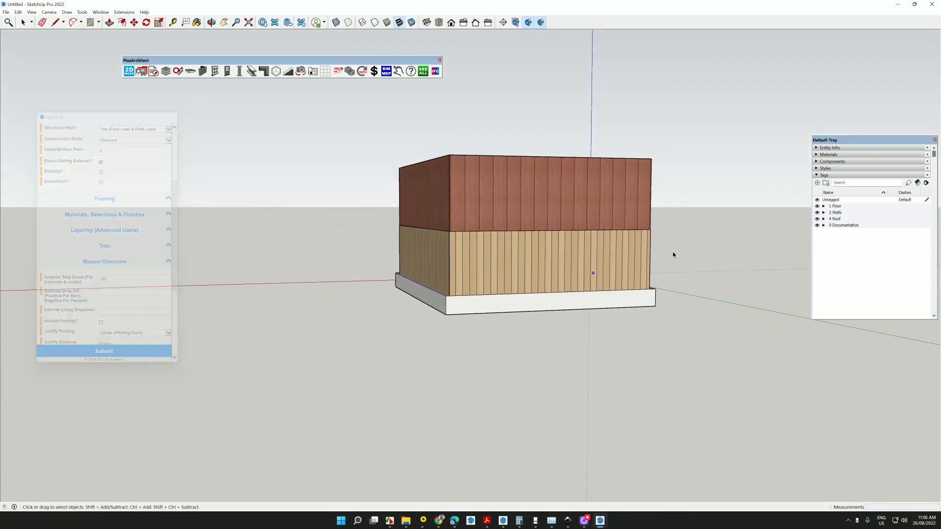
key(w)
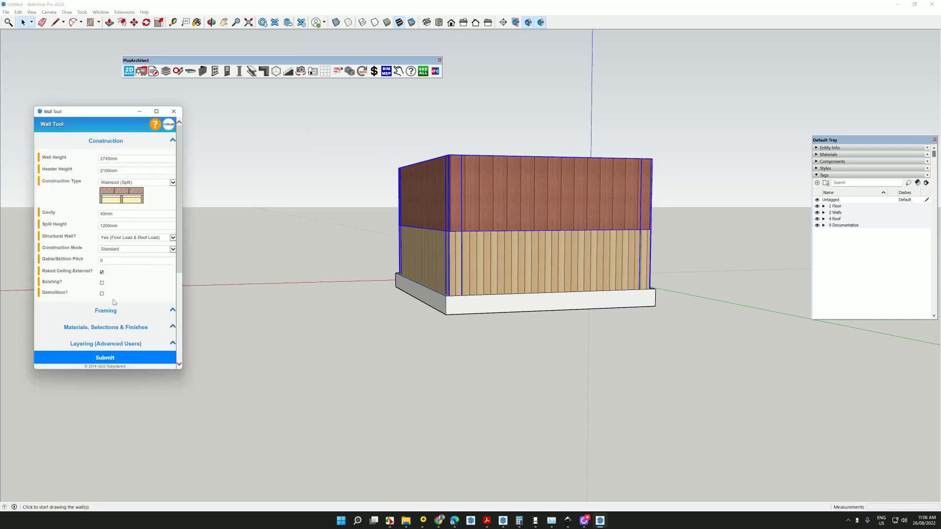
click(99, 327)
- Make the lower outer skin 110x230x76 STD Brick, 110mm thick, beneath the upper boards
scroll(141, 253, down, 4)
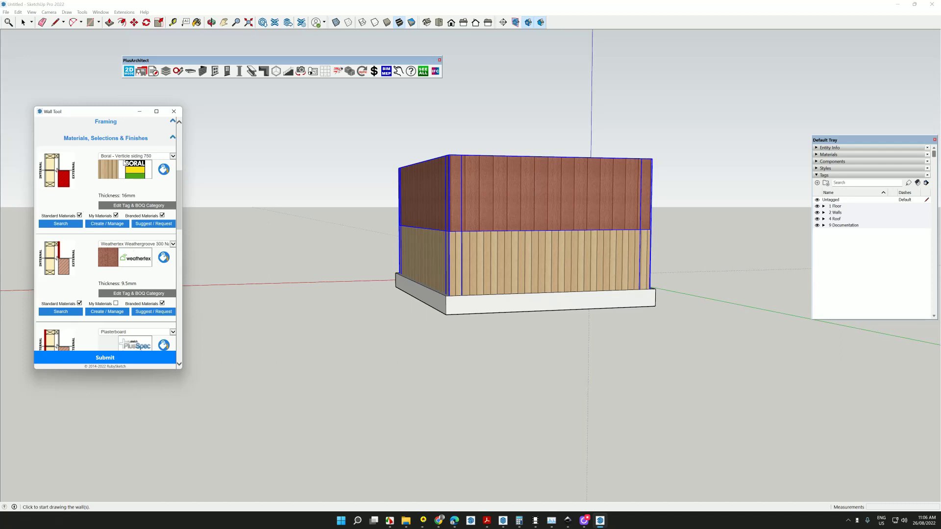
click(124, 156)
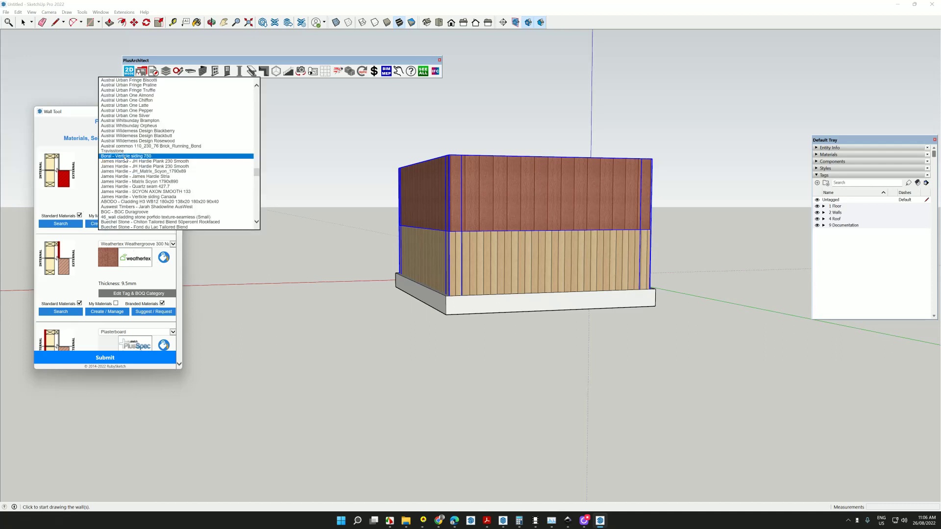
scroll(128, 184, down, 4)
scroll(129, 188, down, 3)
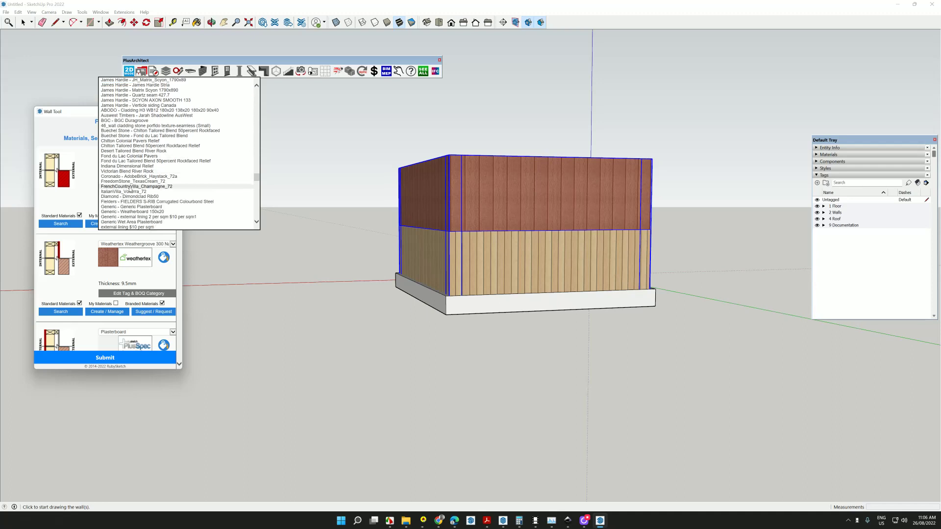
click(74, 226)
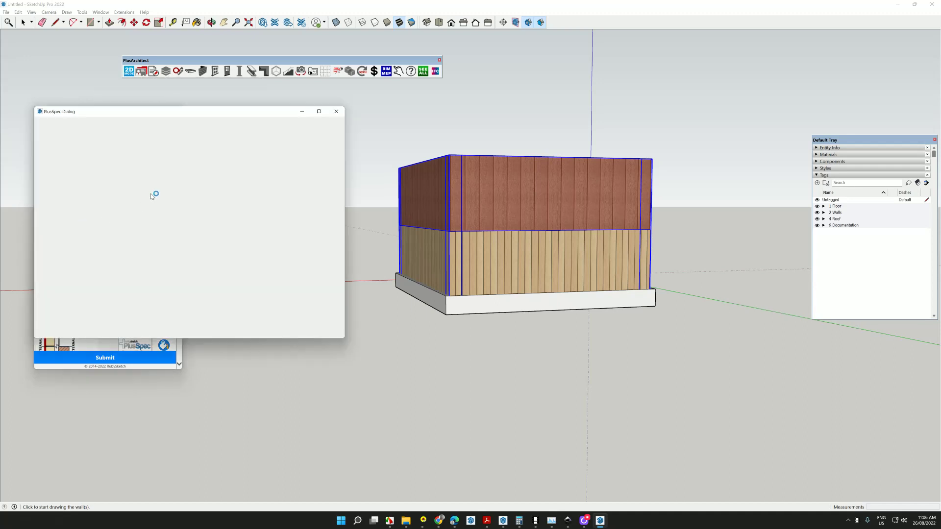
click(69, 223)
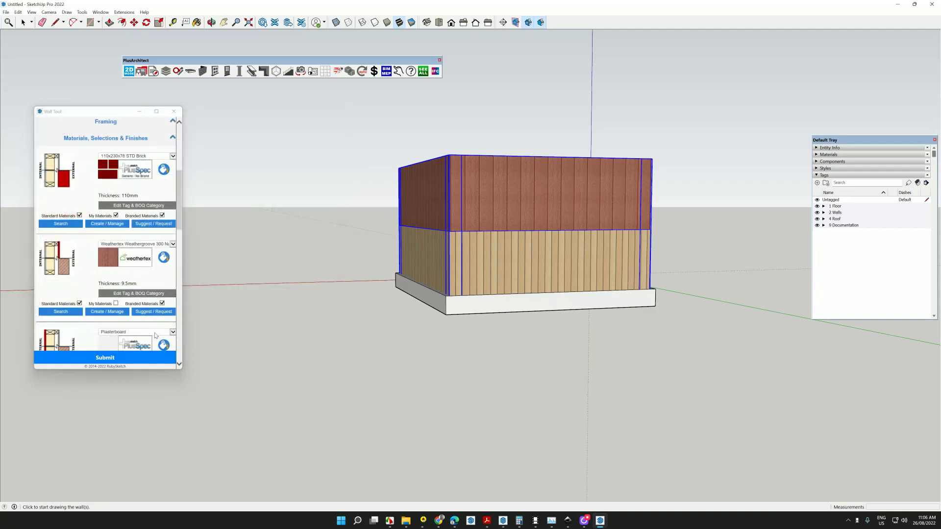
middle_drag(554, 288, 454, 287)
scroll(421, 294, down, 5)
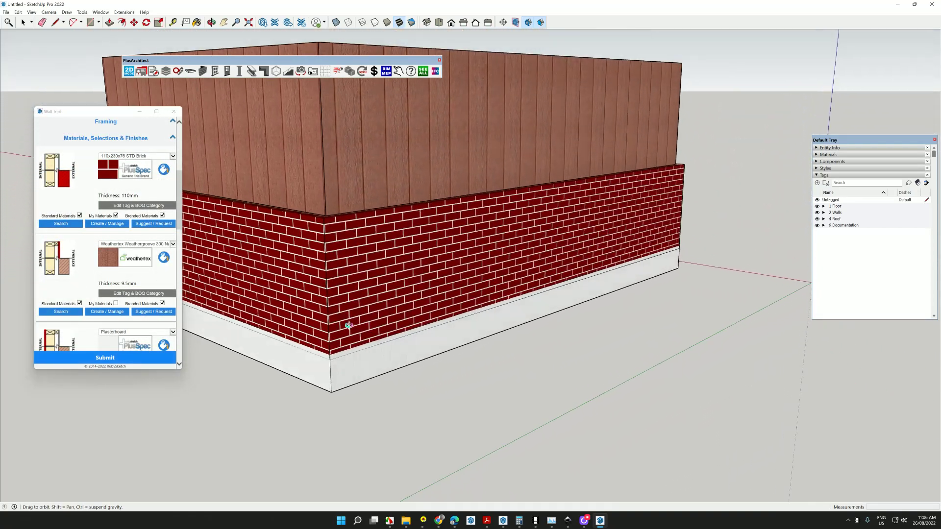
middle_drag(392, 304, 464, 264)
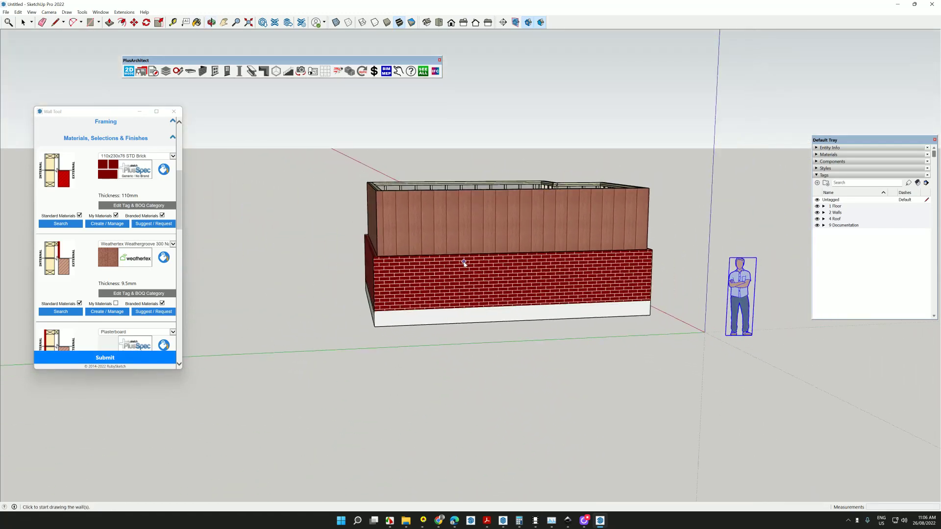
- Place a sliding aluminium window with sill, 2100mm header height, in the front wall
right_click(464, 263)
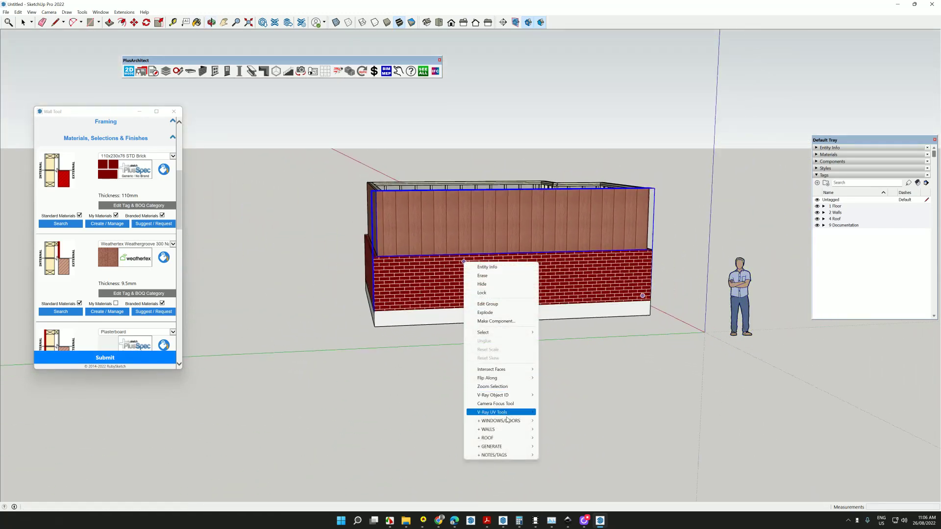
mouse_move(507, 422)
click(567, 424)
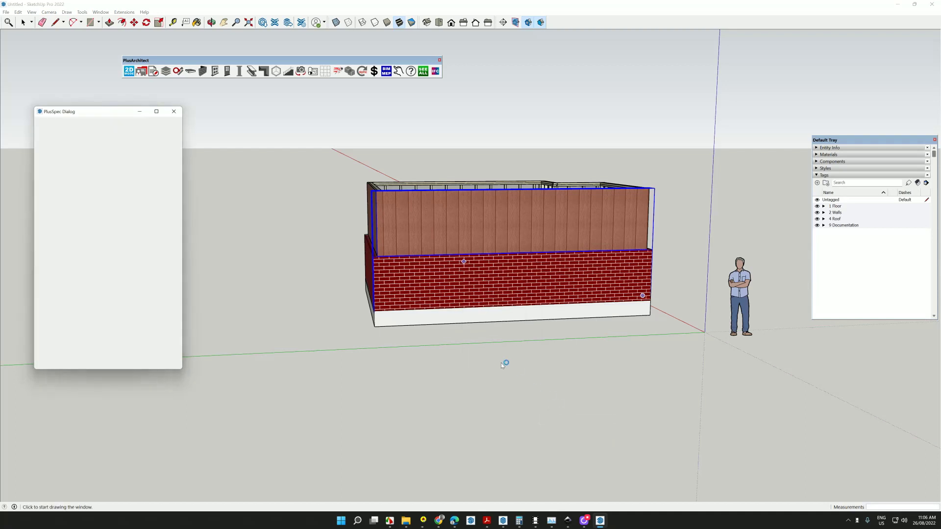
click(409, 302)
click(480, 307)
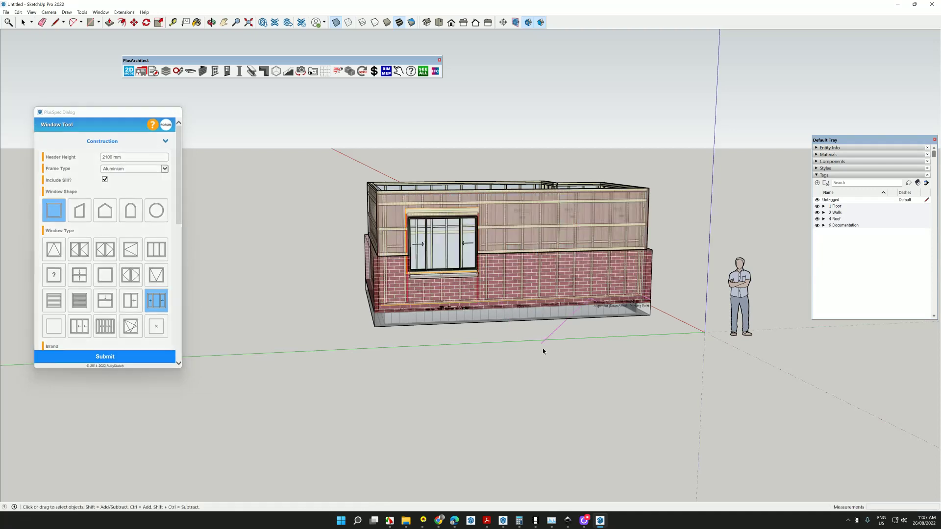
middle_drag(521, 292, 580, 275)
- Generate a 25° metal hip roof with fascia, gutters and 670mm eaves from the walls
right_click(579, 270)
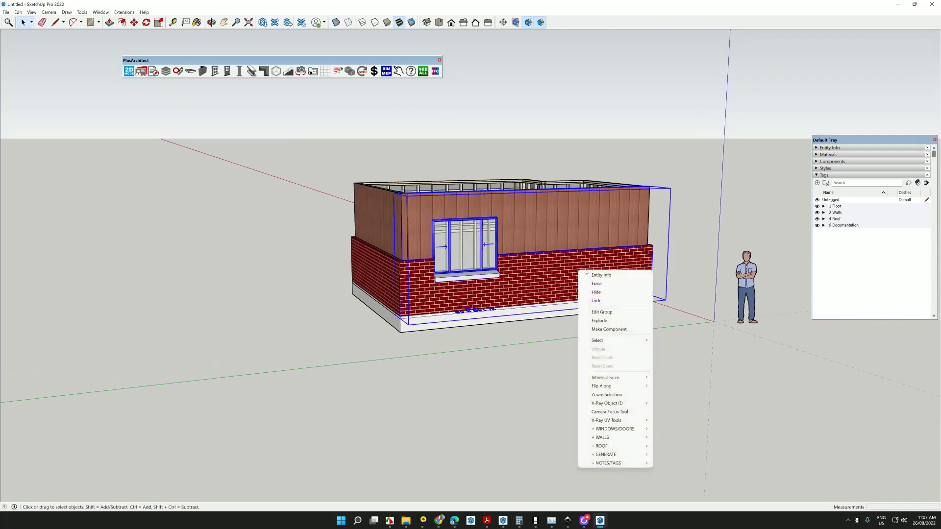
mouse_move(625, 442)
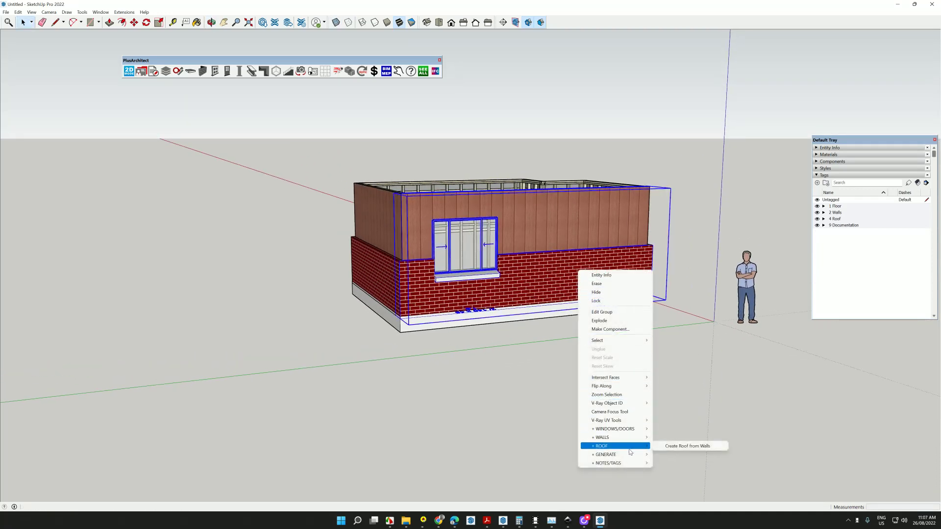
click(675, 447)
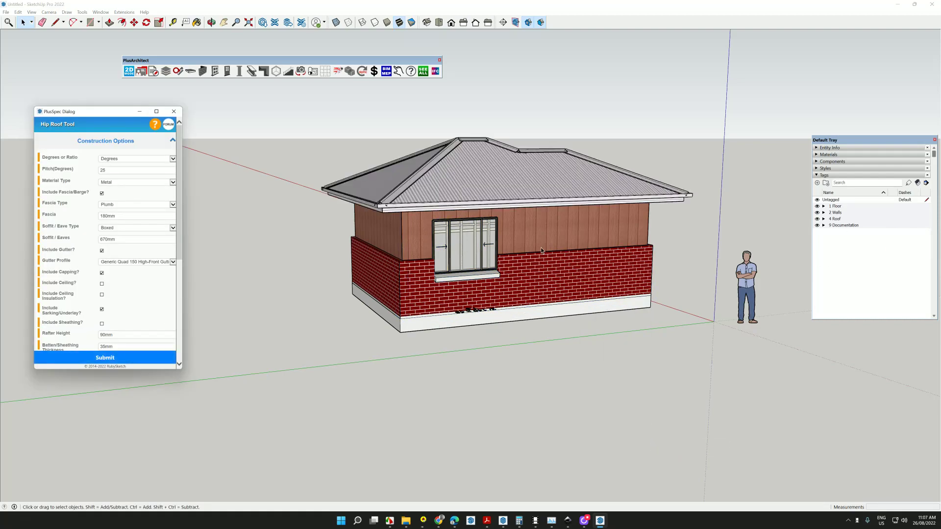
middle_drag(542, 251, 489, 298)
click(436, 212)
click(481, 298)
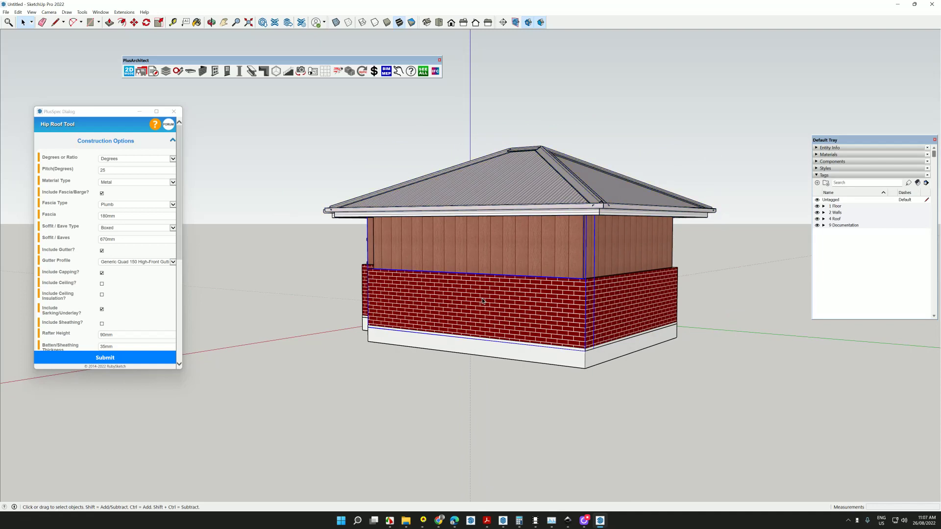
right_click(484, 301)
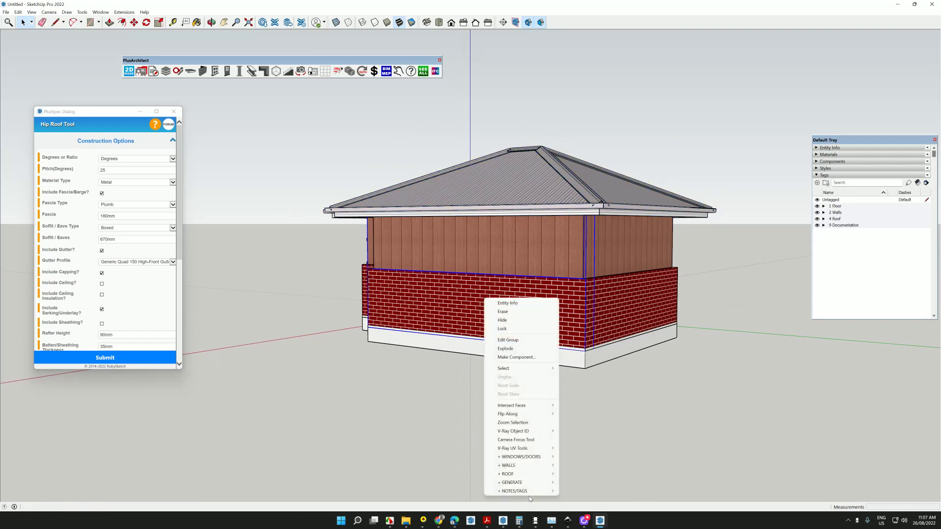
- Split the front wall at a chosen point with Wall Operations > Split Wall
mouse_move(529, 465)
mouse_move(593, 466)
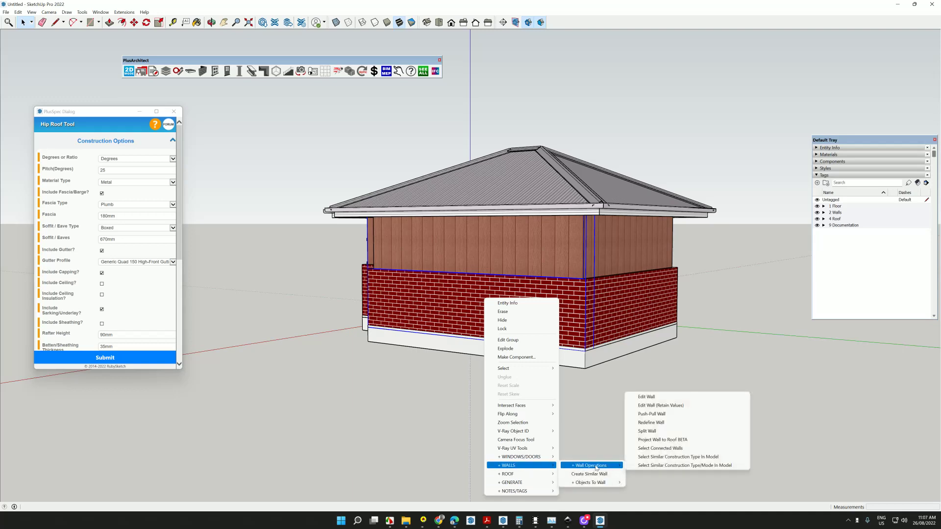
click(646, 431)
click(484, 337)
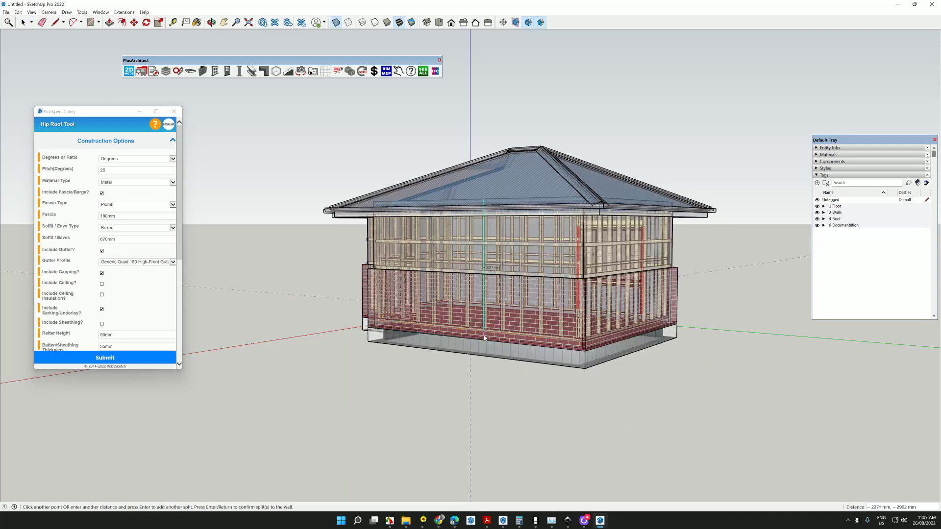
key(Return)
middle_drag(519, 355, 502, 383)
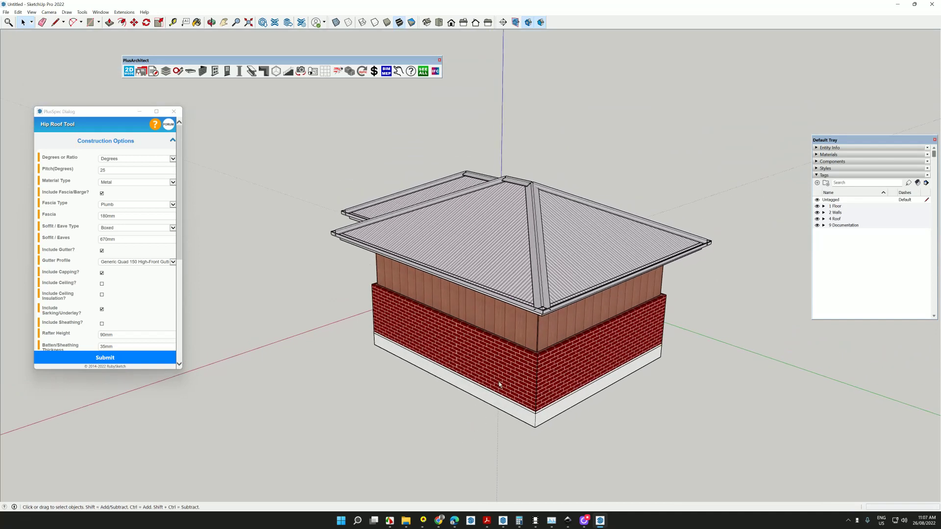
- Push-pull the split wall section outward to create the L-shaped wing
key(p)
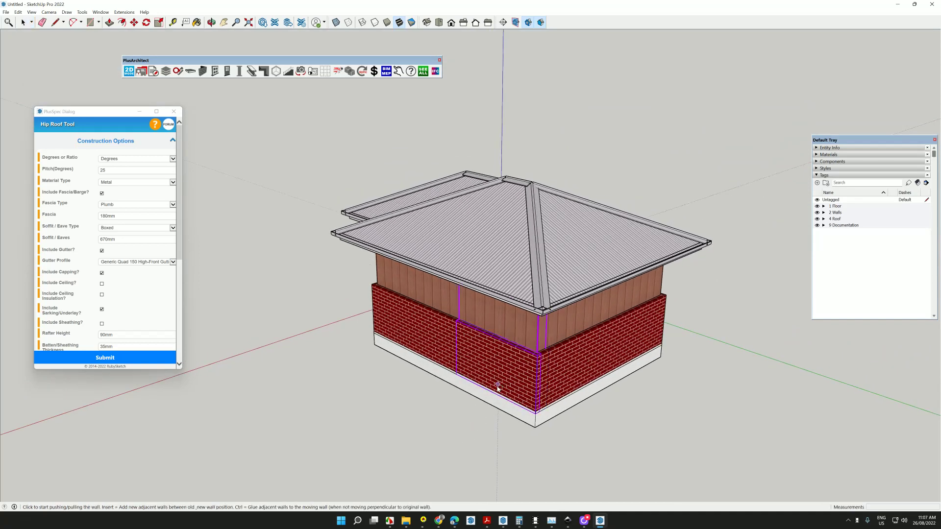
click(496, 392)
scroll(494, 393, down, 3)
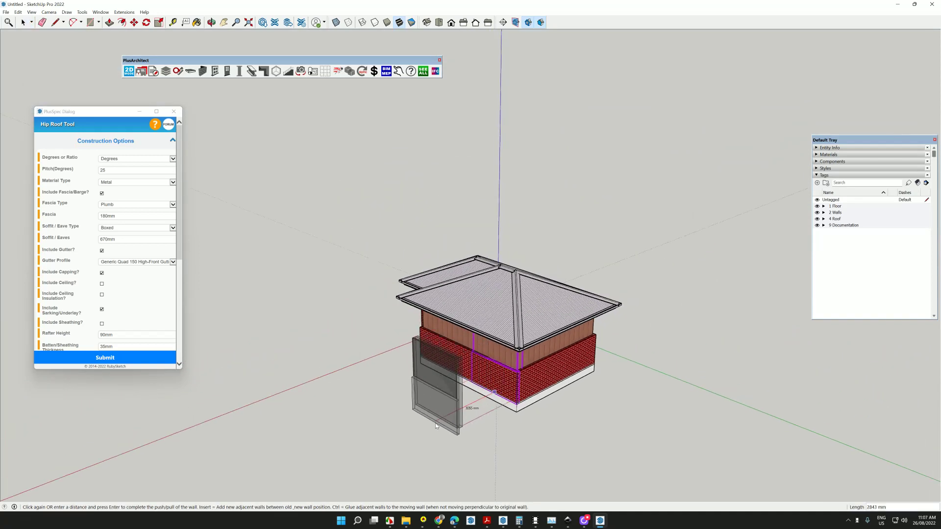
click(521, 412)
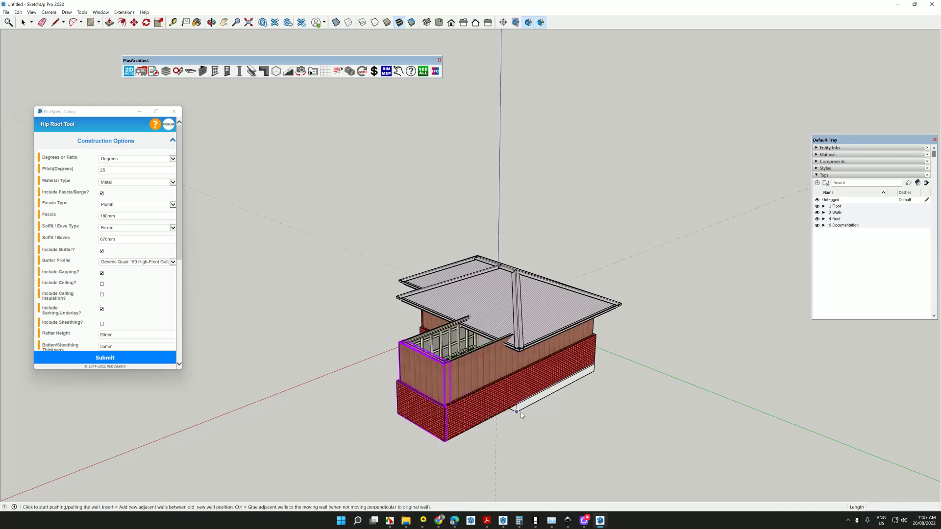
middle_drag(521, 412, 549, 361)
key(space)
click(535, 254)
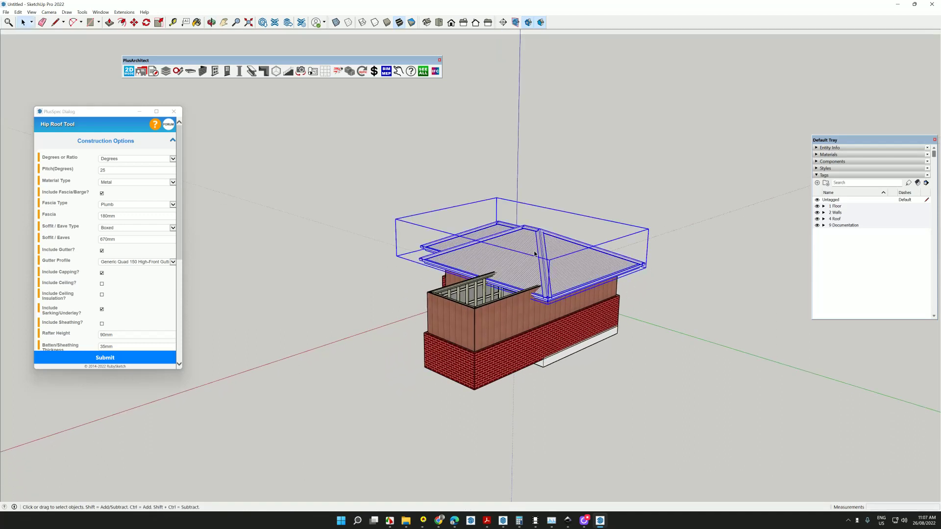
- Delete the old roof and stretch the walls' top face over the new wing
key(Delete)
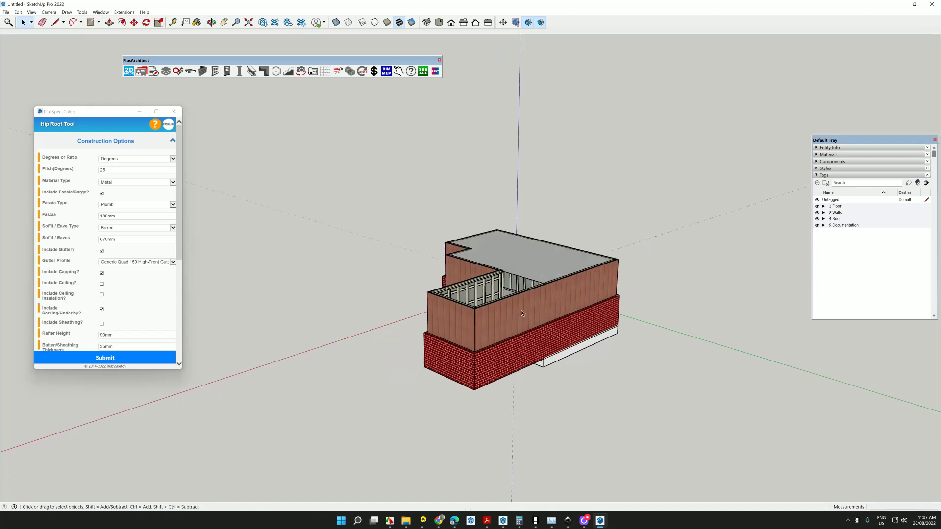
click(539, 268)
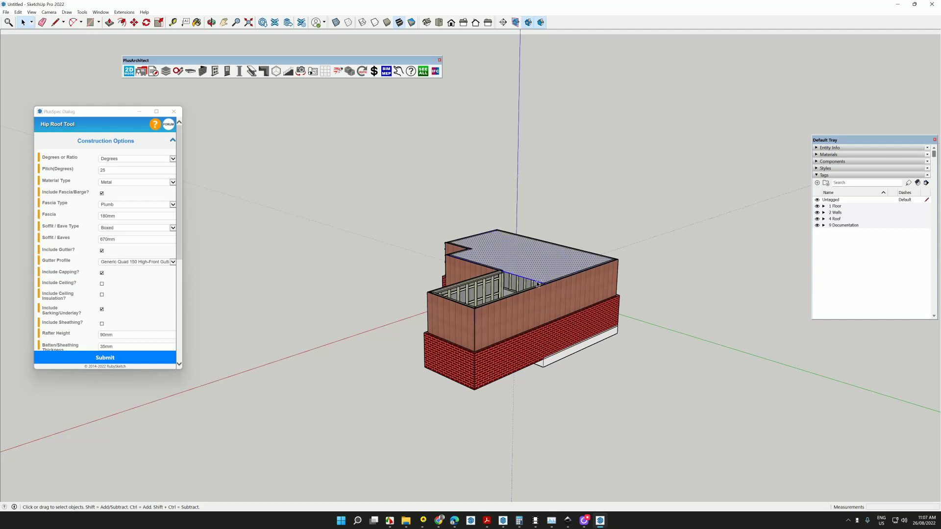
click(538, 283)
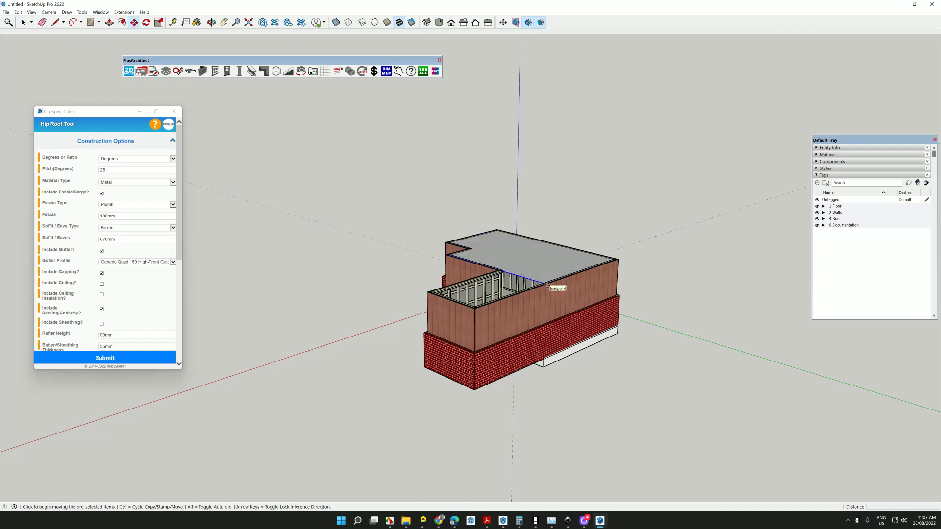
key(m)
click(546, 286)
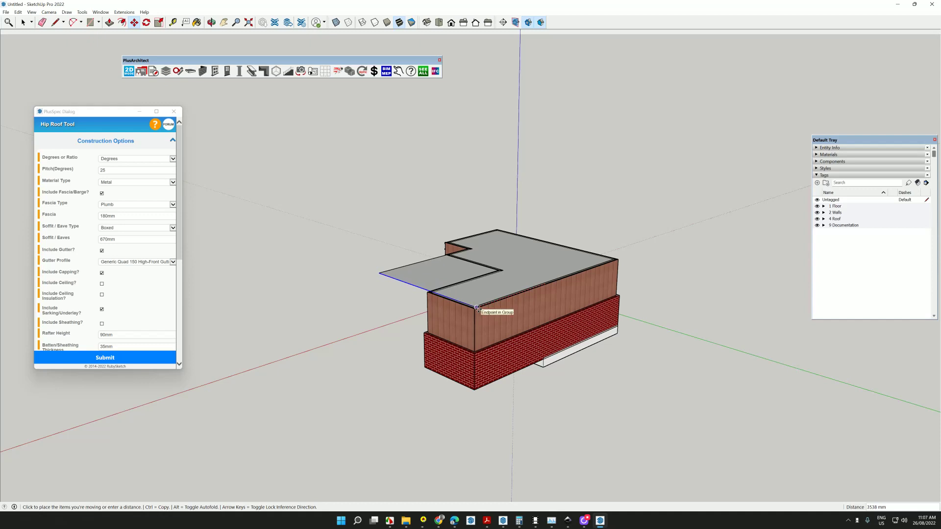
click(486, 308)
key(space)
- Create a 25° hipped metal roof with fascia and gutters from the extended top face
right_click(491, 292)
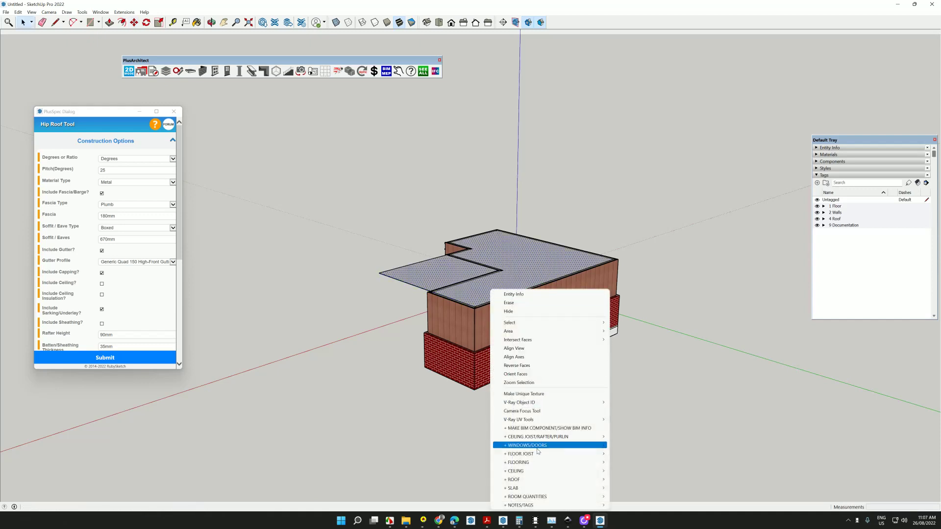
mouse_move(579, 481)
click(633, 479)
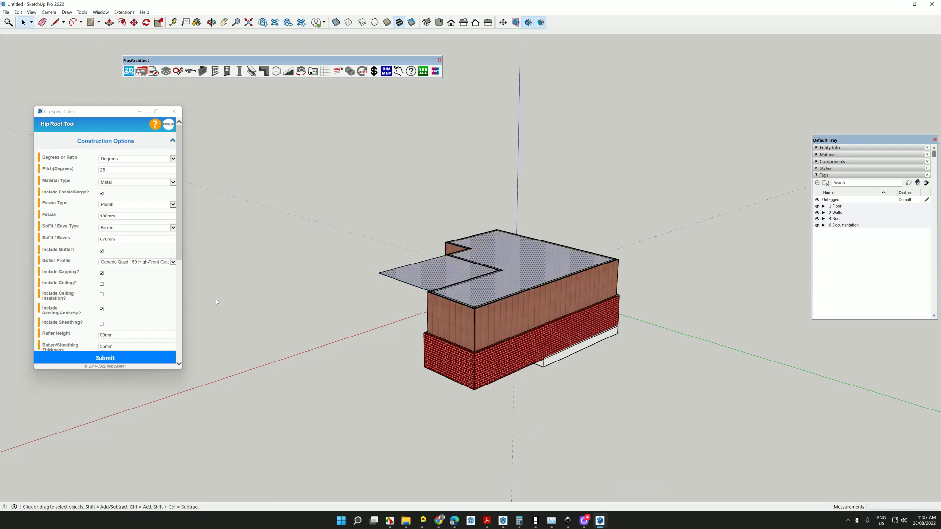
click(116, 361)
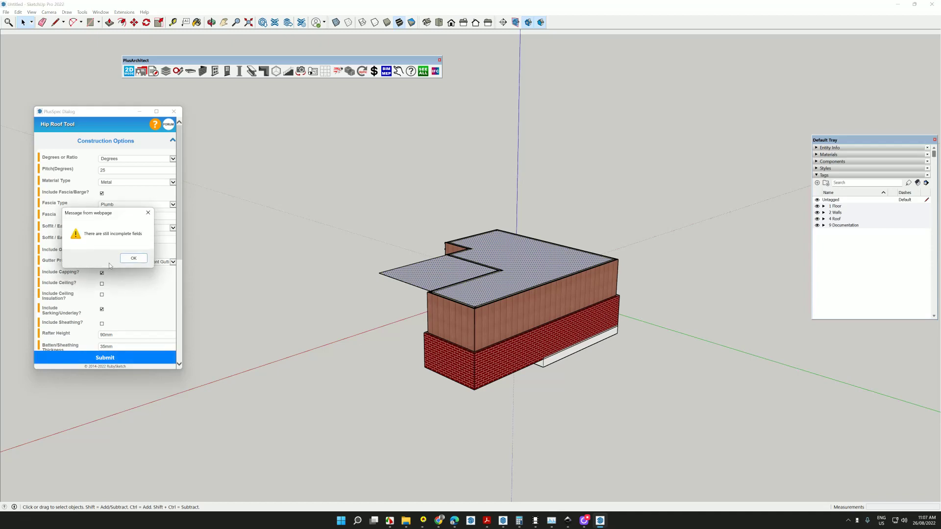
click(133, 258)
click(105, 358)
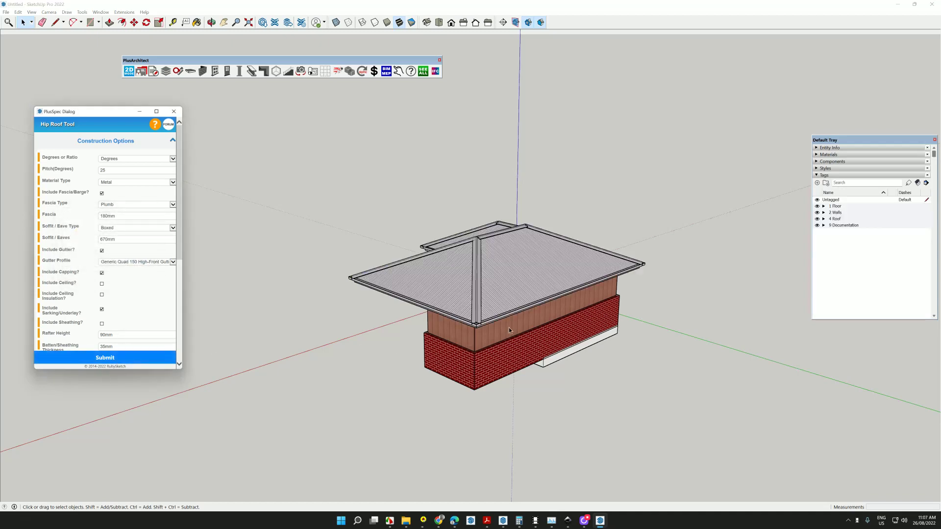
middle_drag(508, 327, 529, 345)
click(559, 345)
- Delete the old slab and generate a face at the base of the L-shaped walls
key(Delete)
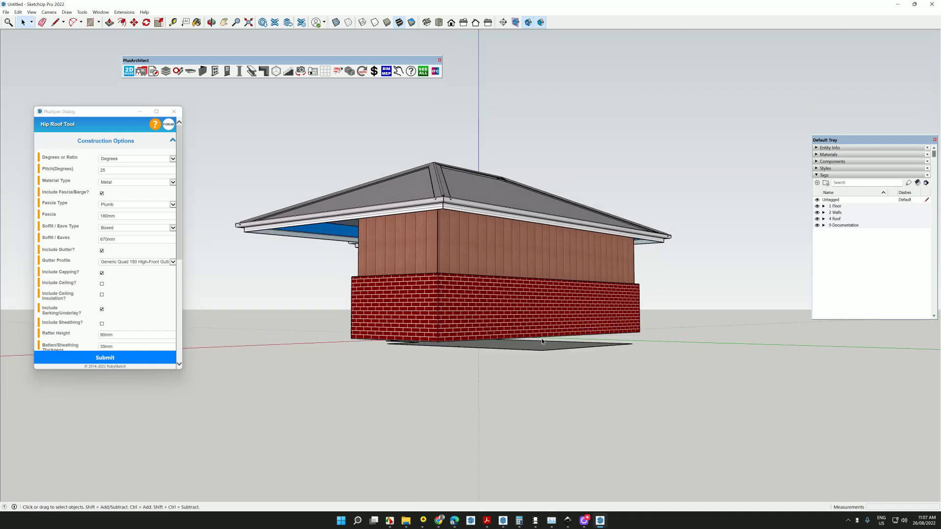
right_click(507, 312)
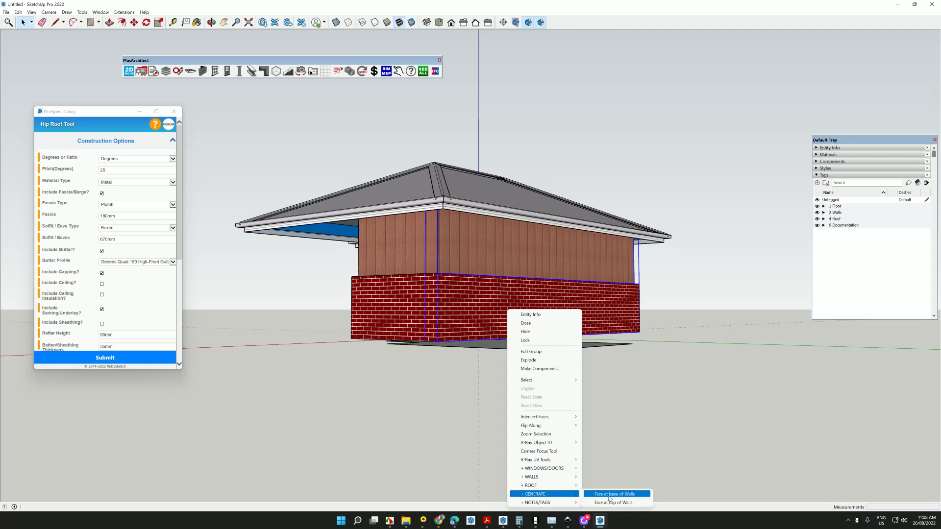
click(617, 495)
middle_drag(480, 367, 506, 256)
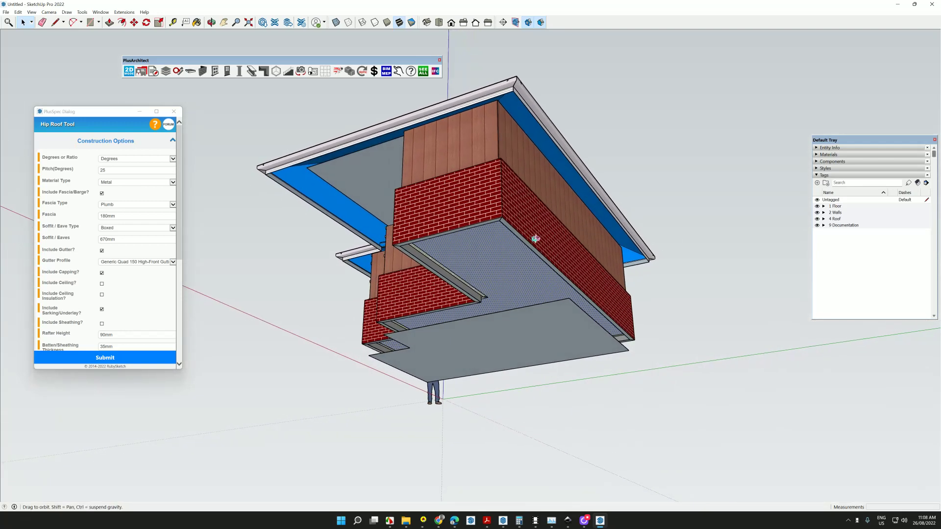
middle_drag(535, 239, 537, 237)
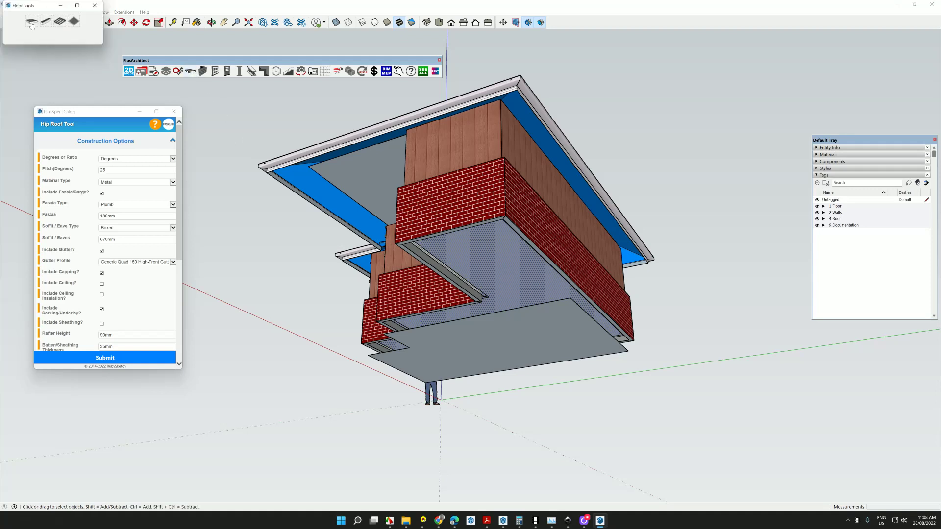
- Add a slab with footings using Slab Tool mode Below Face/Points
click(31, 24)
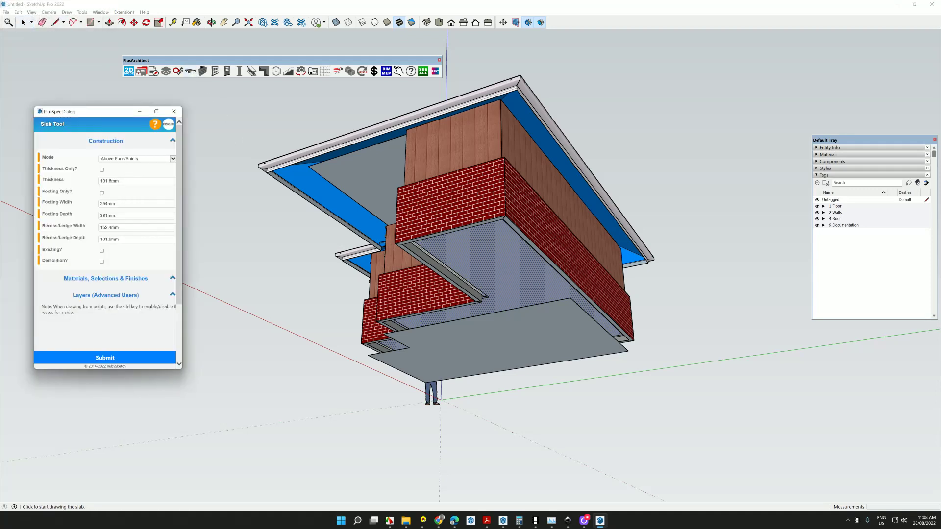
click(154, 161)
click(127, 358)
mouse_move(651, 304)
middle_down()
mouse_move(656, 387)
mouse_move(820, 410)
mouse_move(609, 236)
mouse_move(470, 145)
middle_up()
middle_drag(510, 222, 353, 303)
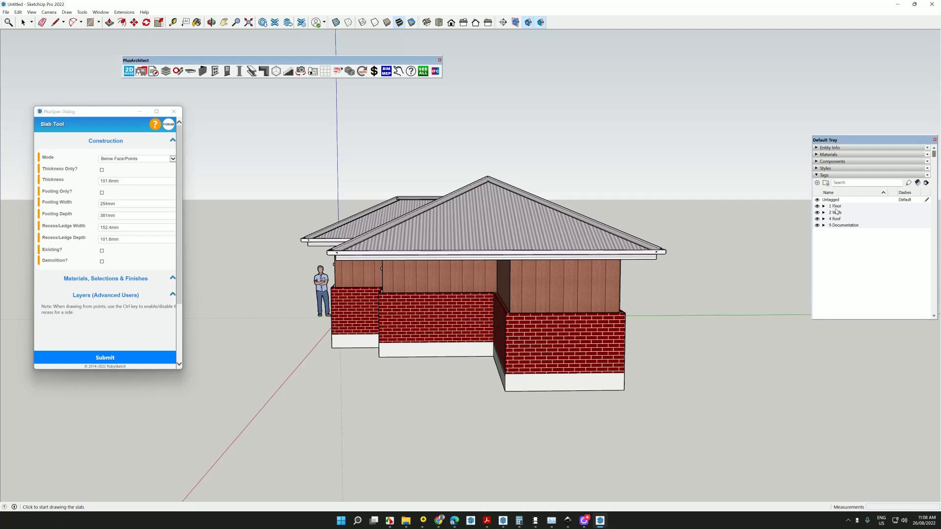
click(816, 219)
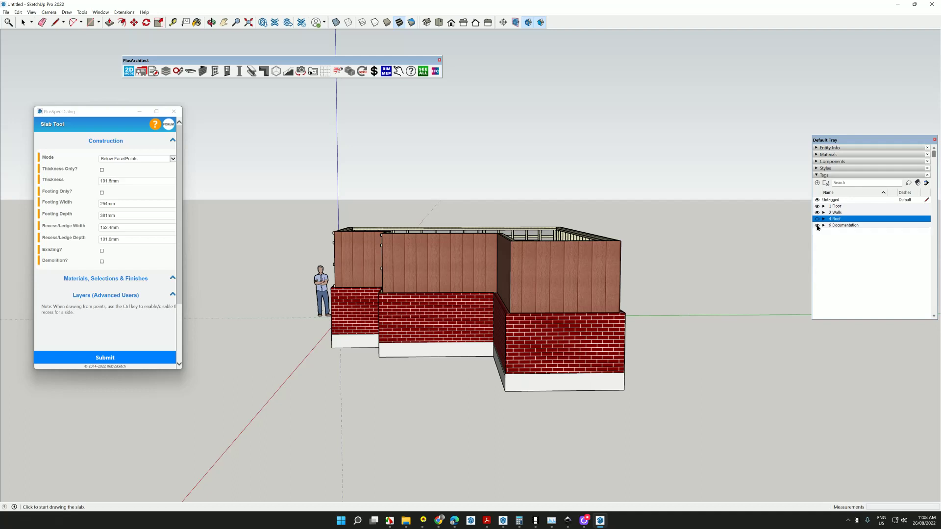
click(817, 226)
click(817, 213)
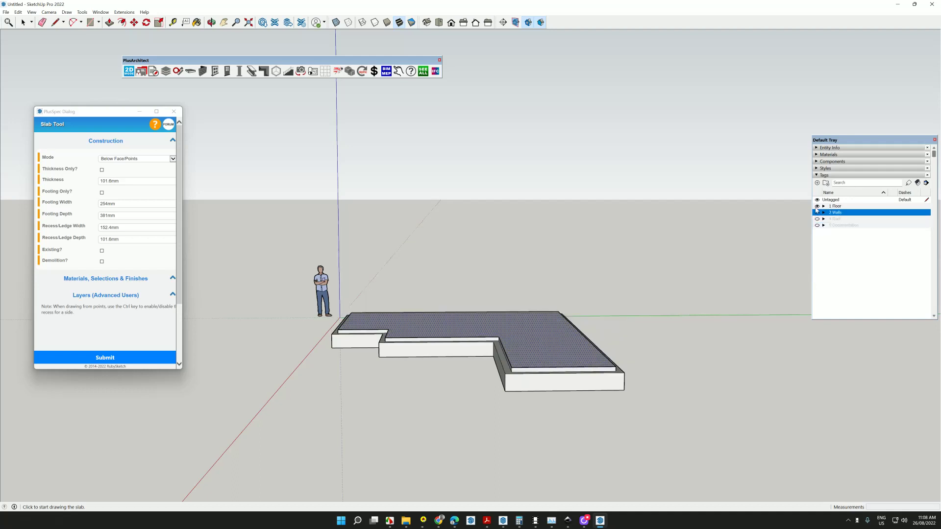
click(817, 206)
click(816, 207)
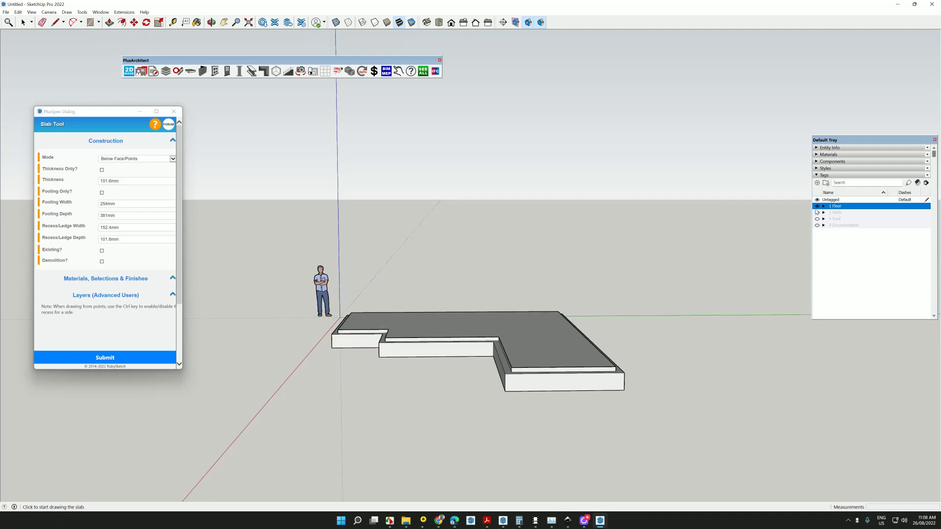
click(816, 213)
click(816, 219)
click(816, 226)
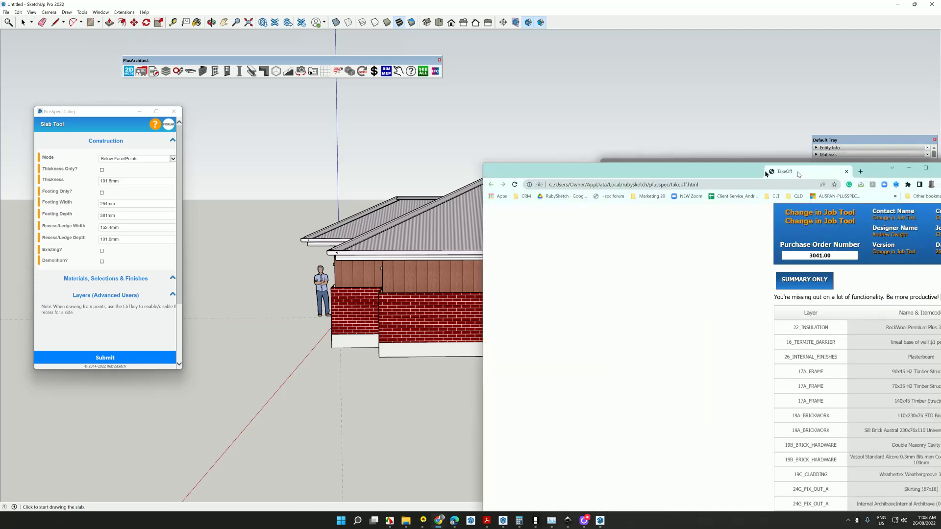
- Review the TakeOff materials list in Chrome, then close it and orbit the house
drag(798, 176, 584, 136)
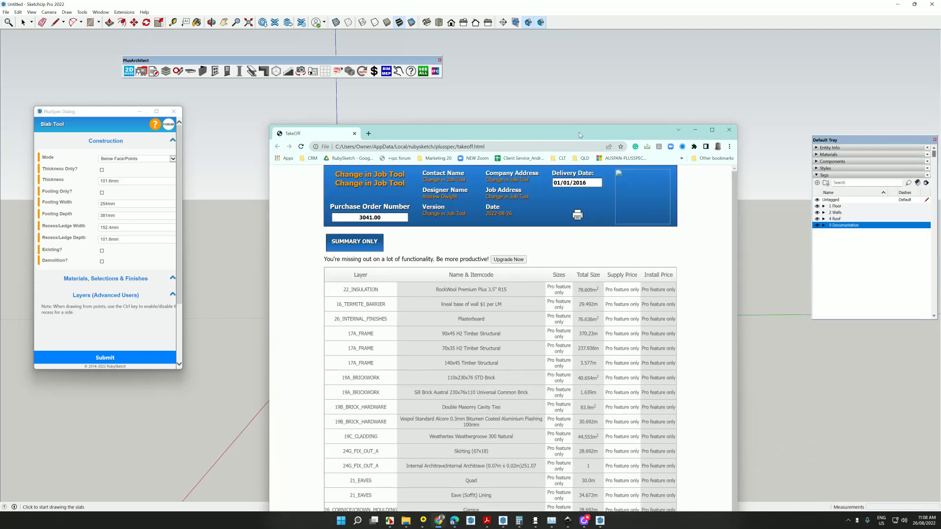
key(alt+Tab)
middle_drag(721, 233, 749, 261)
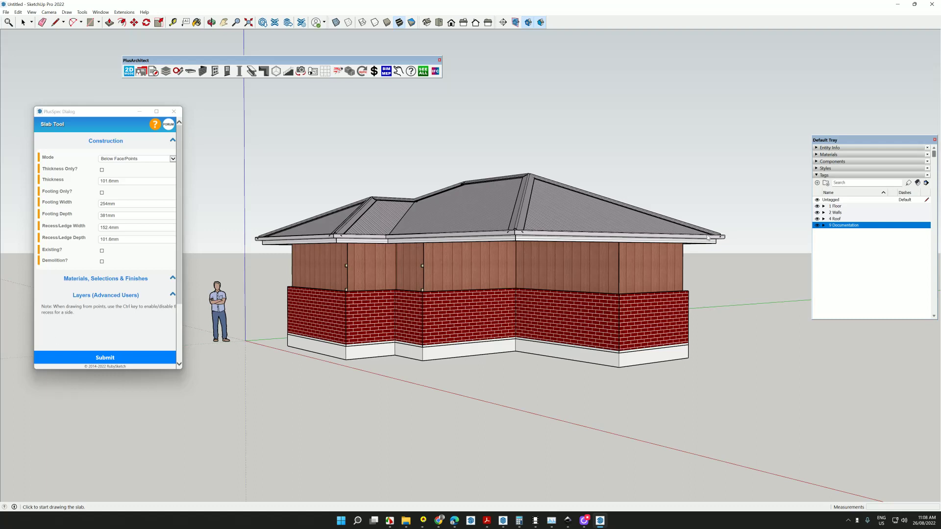
- Generate the Documentation scenes and tags in Black & White (Traditional) and view the Roof Plan
click(337, 71)
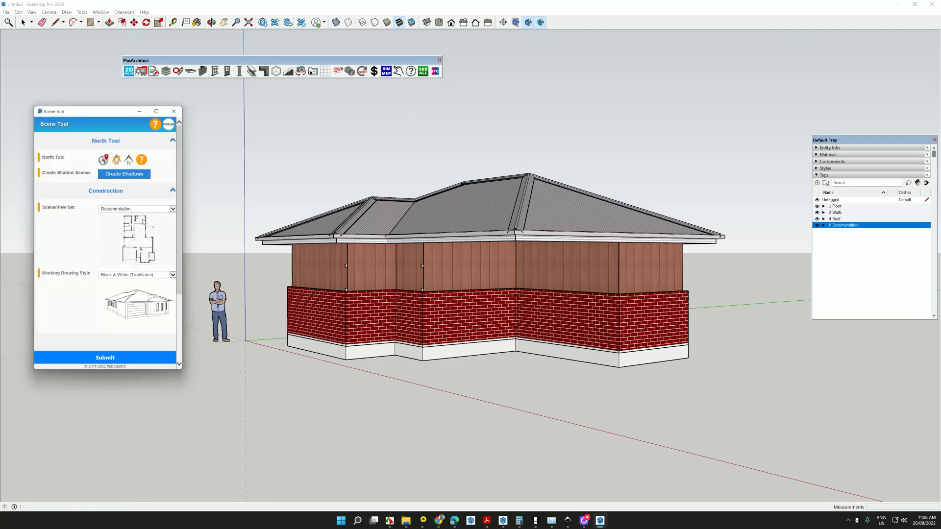
click(123, 353)
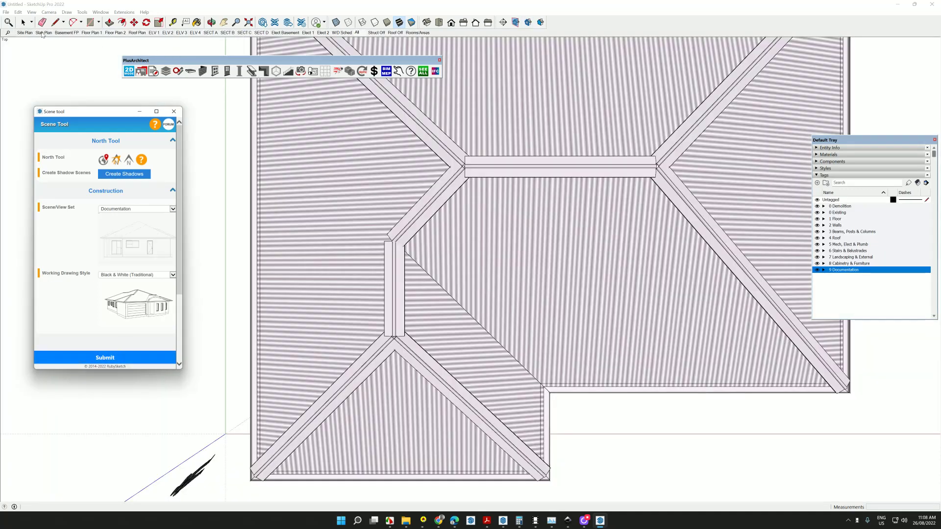
click(23, 34)
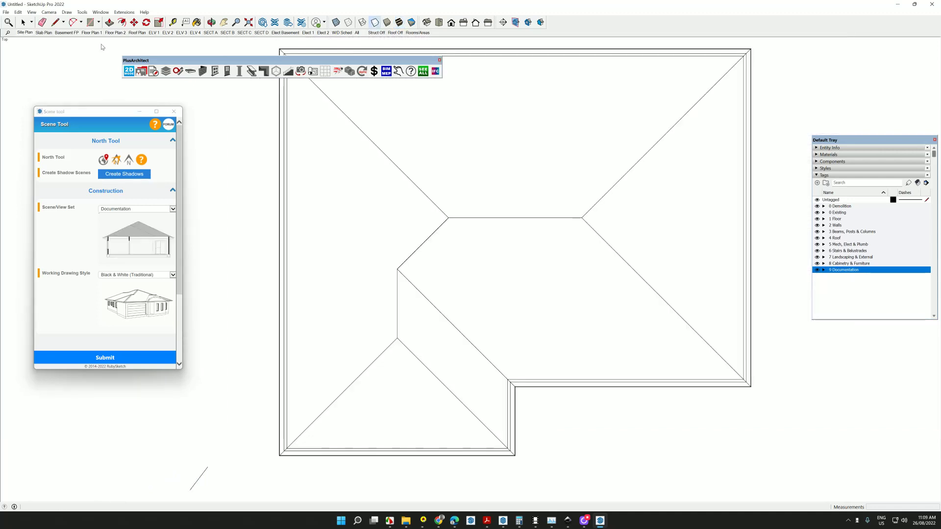
- Review the Slab Plan, basement and Floor Plan 1 scenes, ending on the ELV 1 front elevation
click(44, 33)
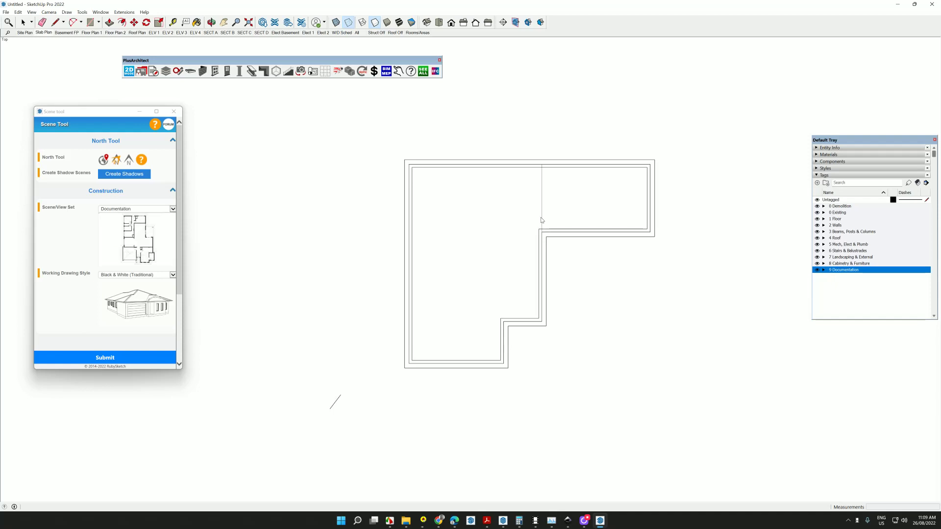
middle_drag(542, 219, 460, 214)
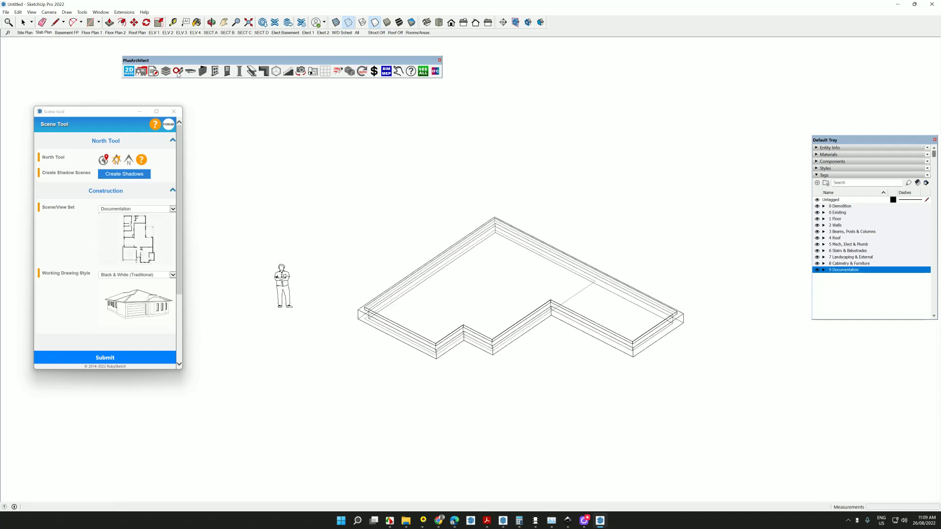
click(67, 32)
click(83, 34)
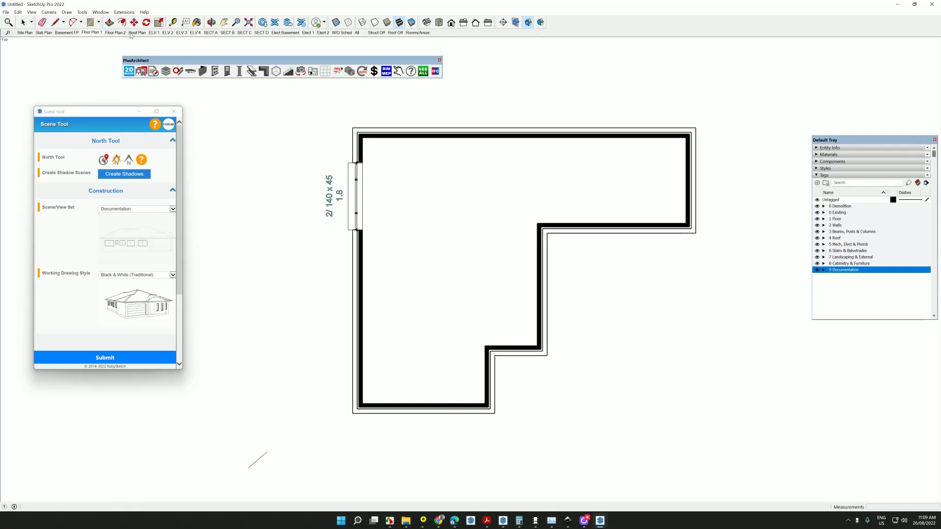
click(155, 33)
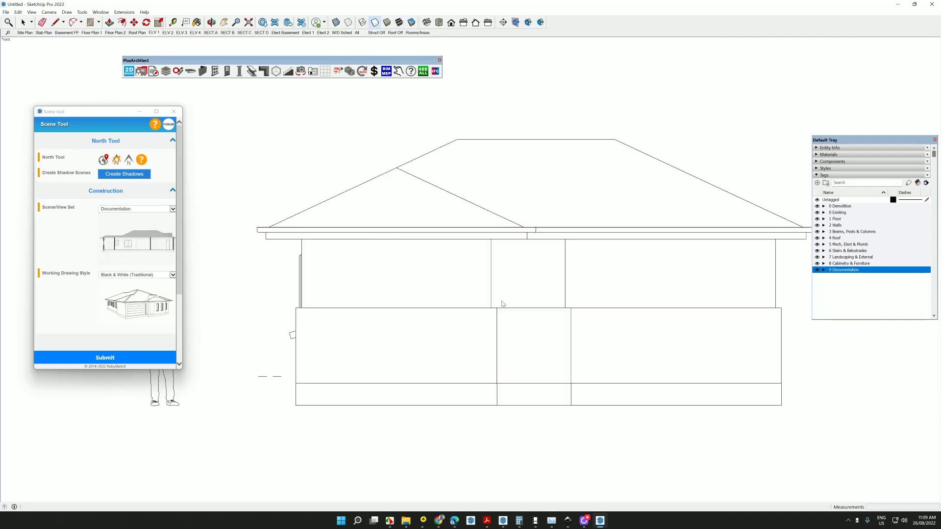
- Add an external sliding glass door between two points on the front wall, then return to the All scene
right_click(626, 358)
mouse_move(676, 316)
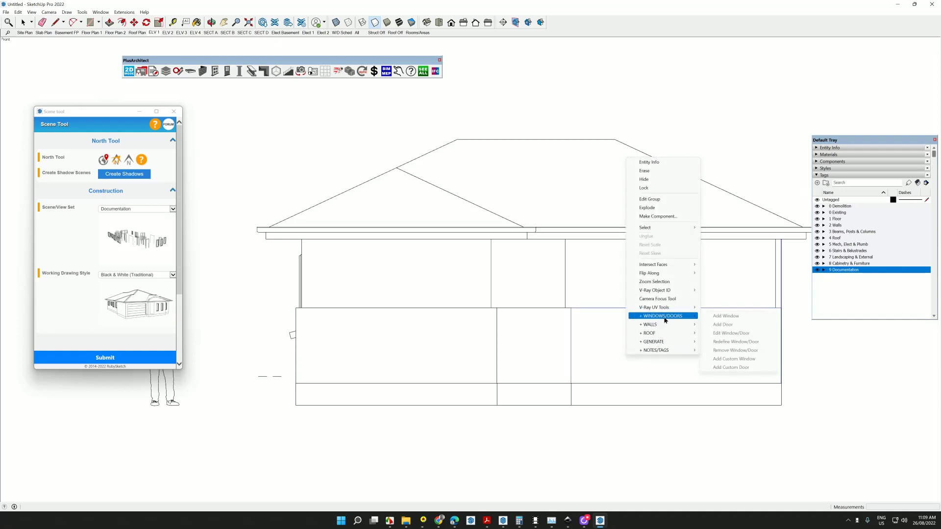
click(725, 324)
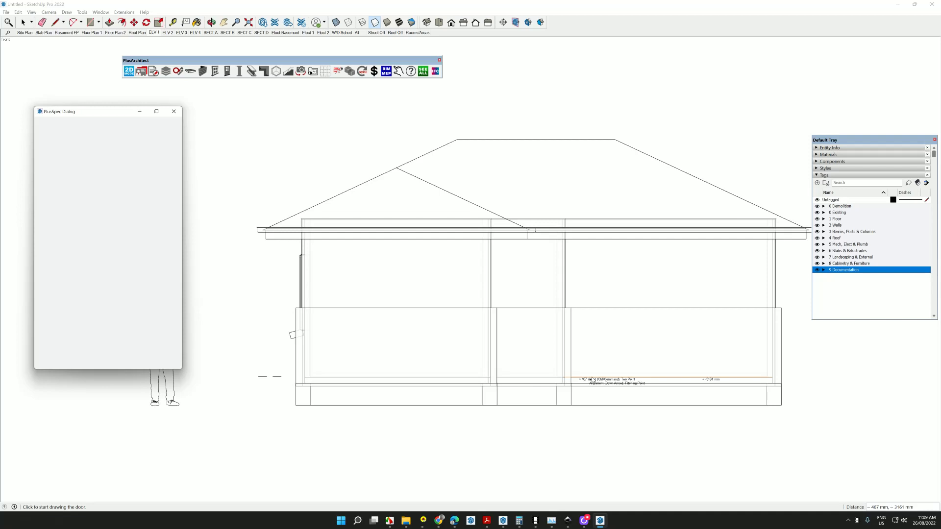
click(591, 378)
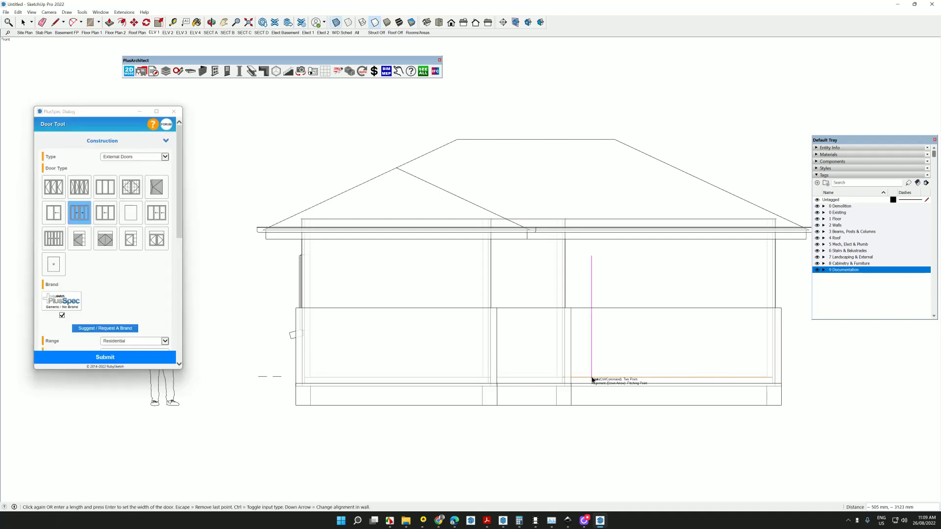
click(755, 377)
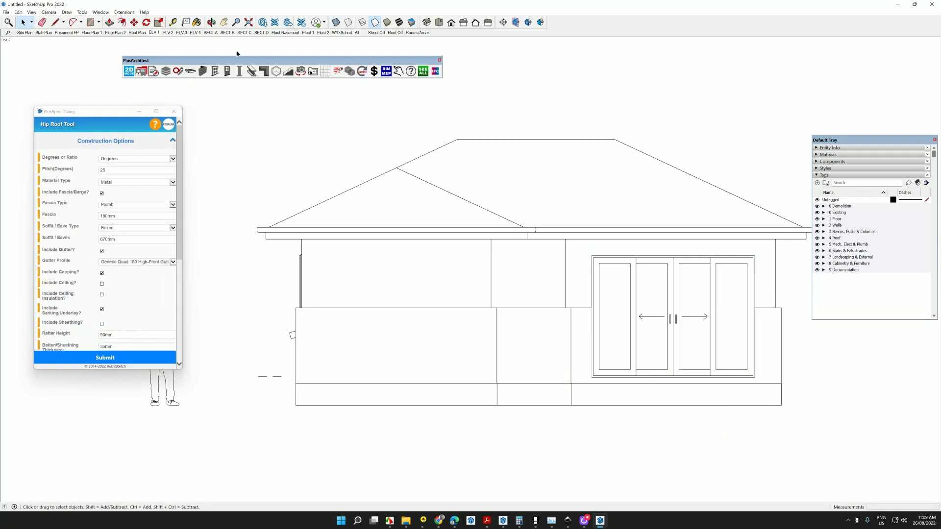
click(358, 33)
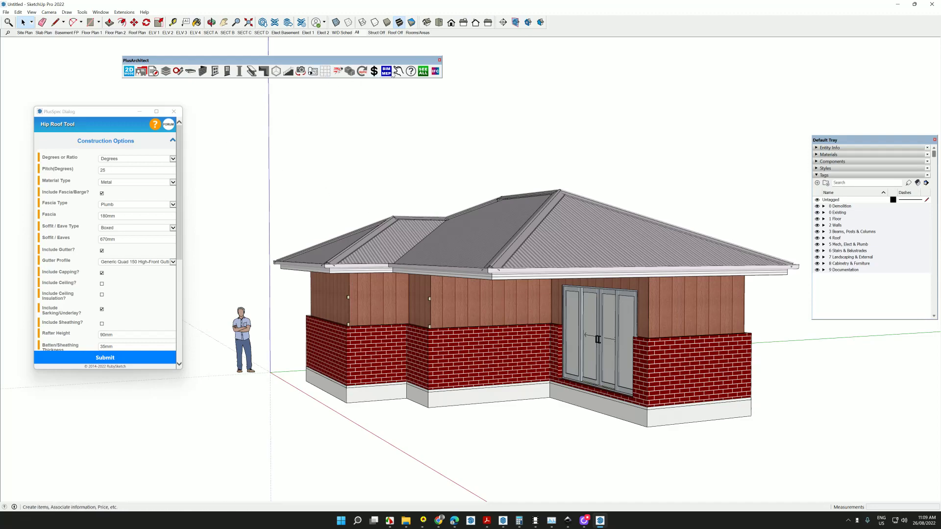
scroll(610, 348, up, 8)
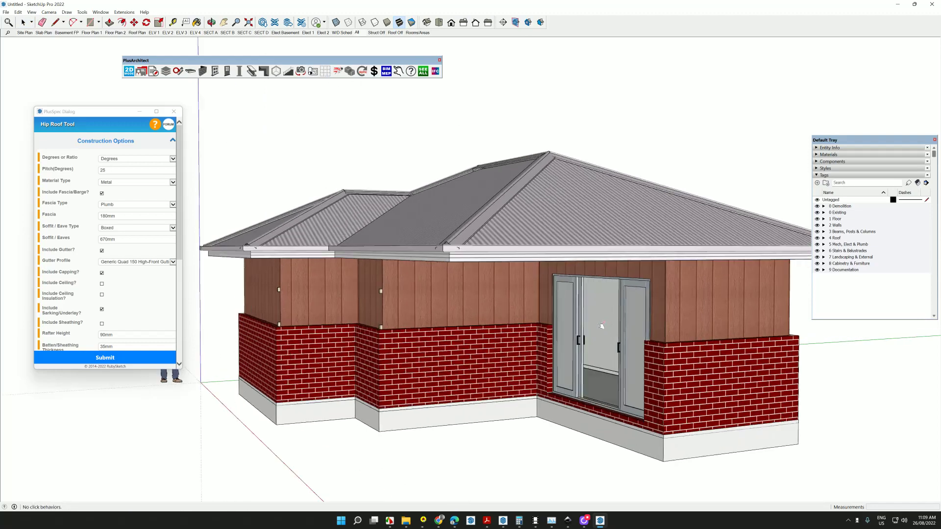
scroll(566, 303, up, 8)
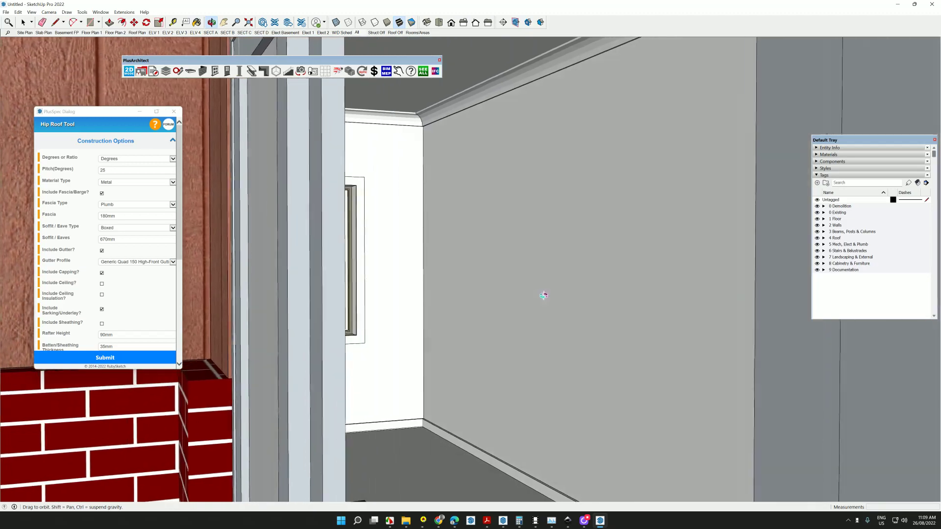
scroll(443, 285, up, 8)
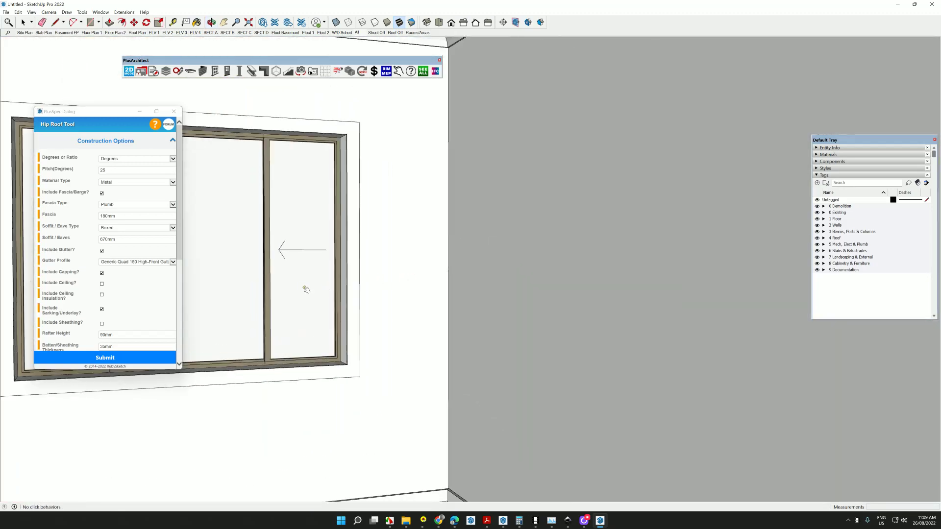
scroll(369, 284, up, 5)
middle_drag(363, 282, 940, 354)
scroll(671, 347, down, 15)
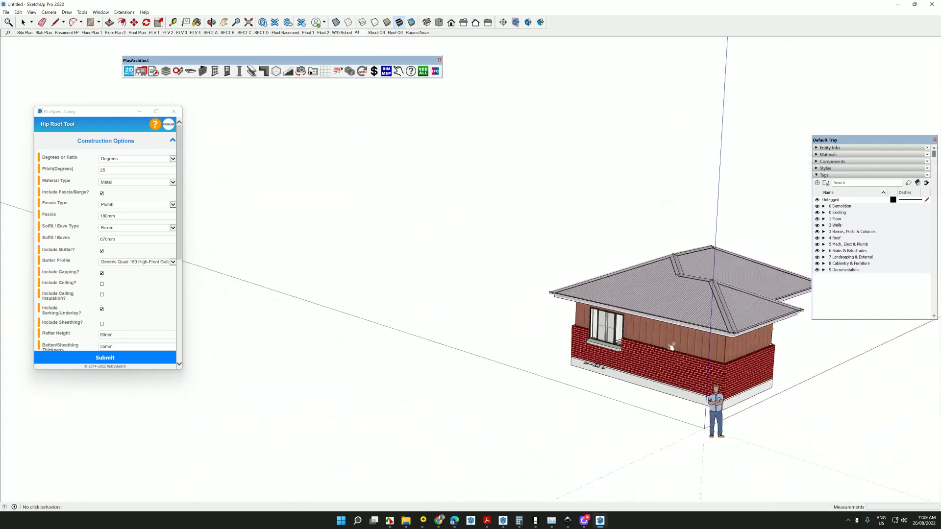
middle_drag(671, 347, 253, 257)
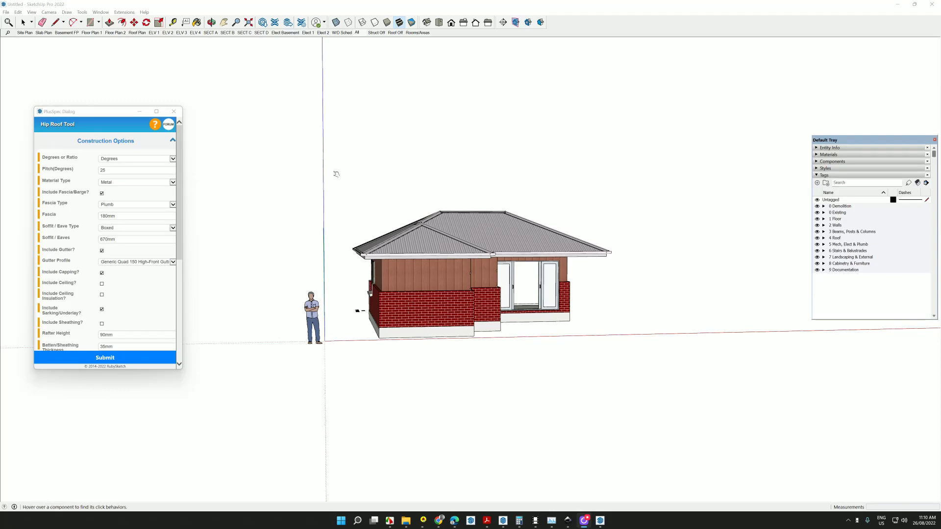
- Bring up the PlusSpec LayOut documentation settings and scroll through its options
drag(306, 62, 417, 65)
click(424, 74)
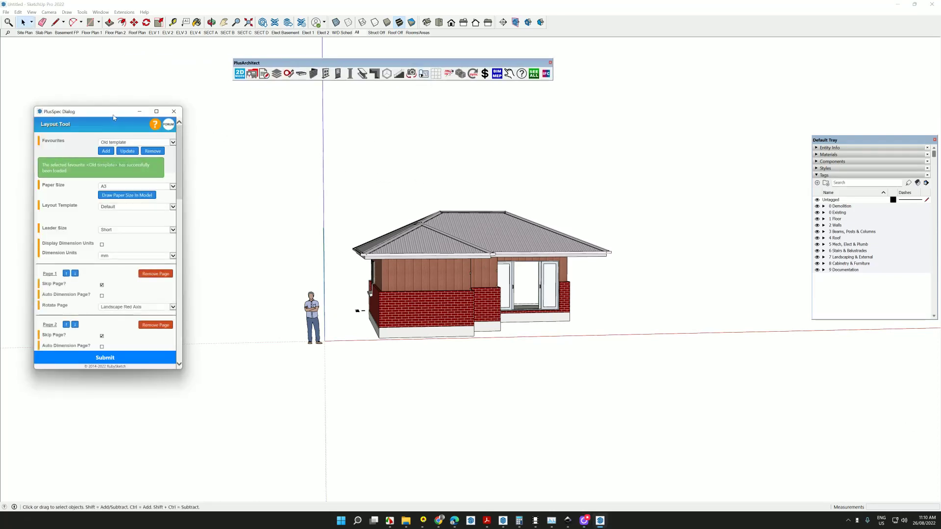
drag(110, 116, 584, 109)
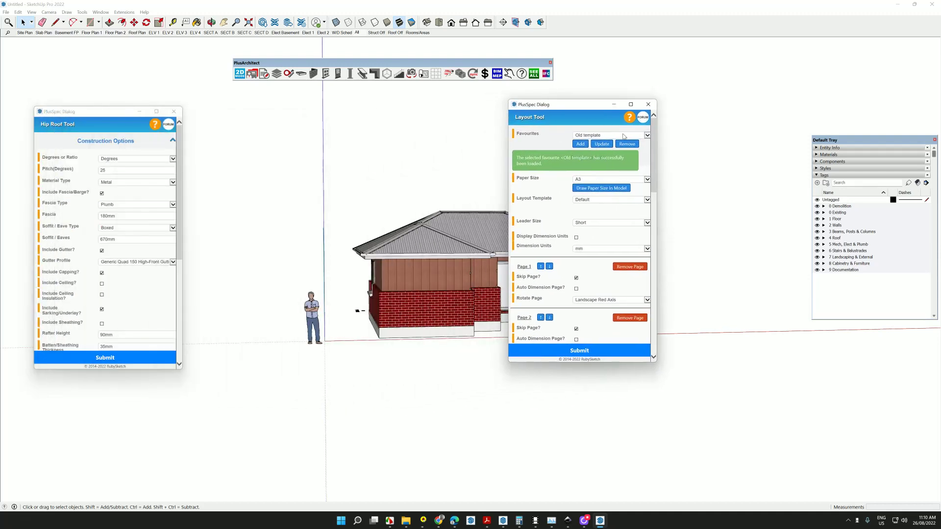
scroll(583, 201, down, 3)
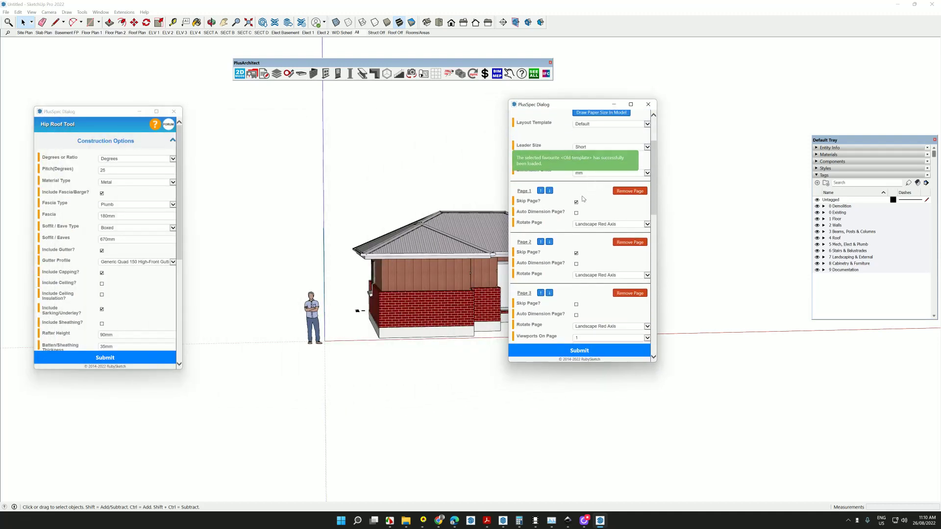
scroll(584, 221, down, 10)
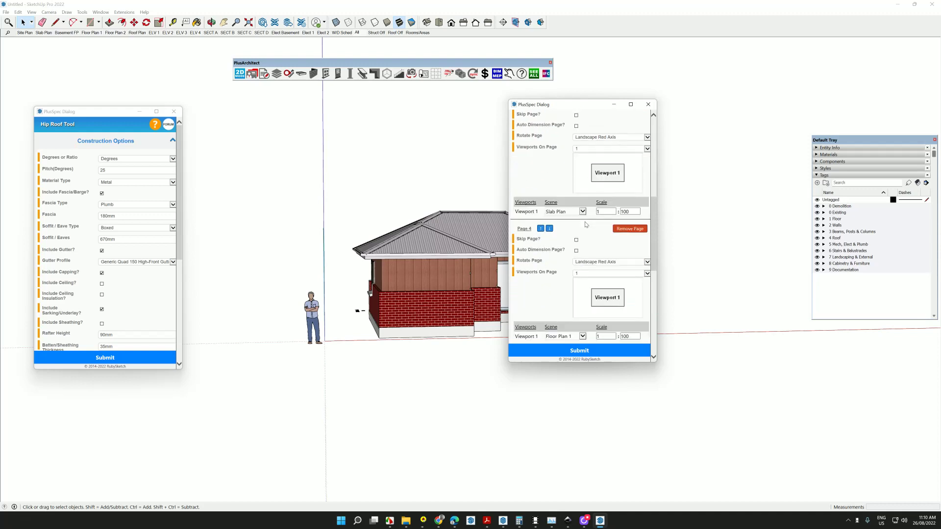
scroll(584, 237, down, 2)
- Submit the LayOut documentation settings, dismiss the warning, and start saving the untitled model
click(578, 351)
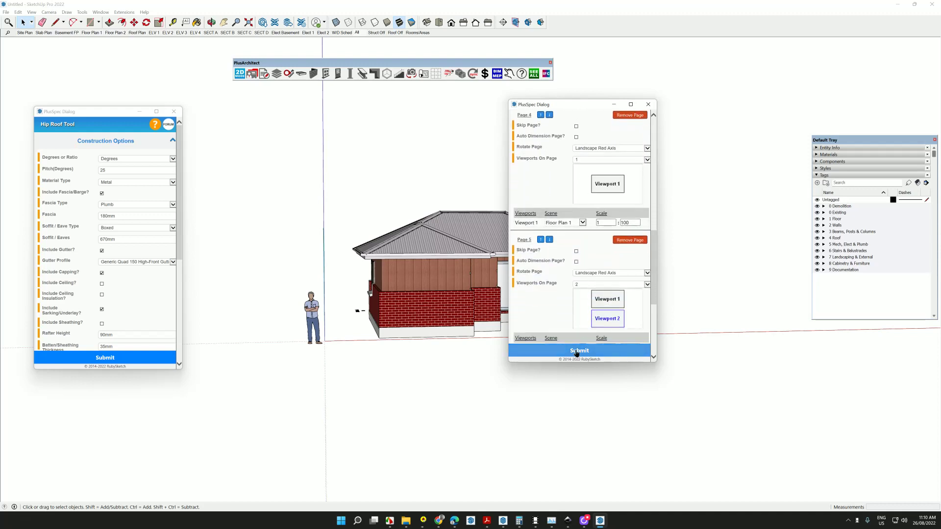
click(612, 250)
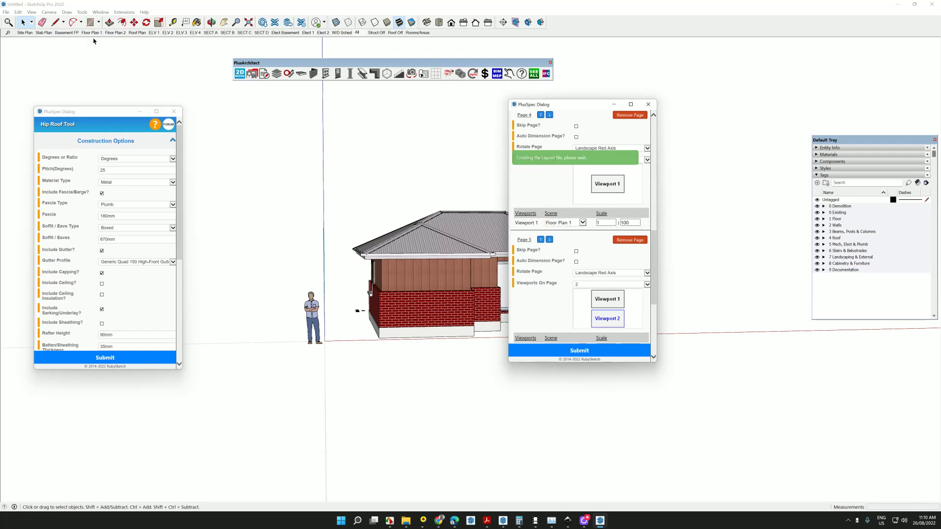
click(6, 12)
click(30, 49)
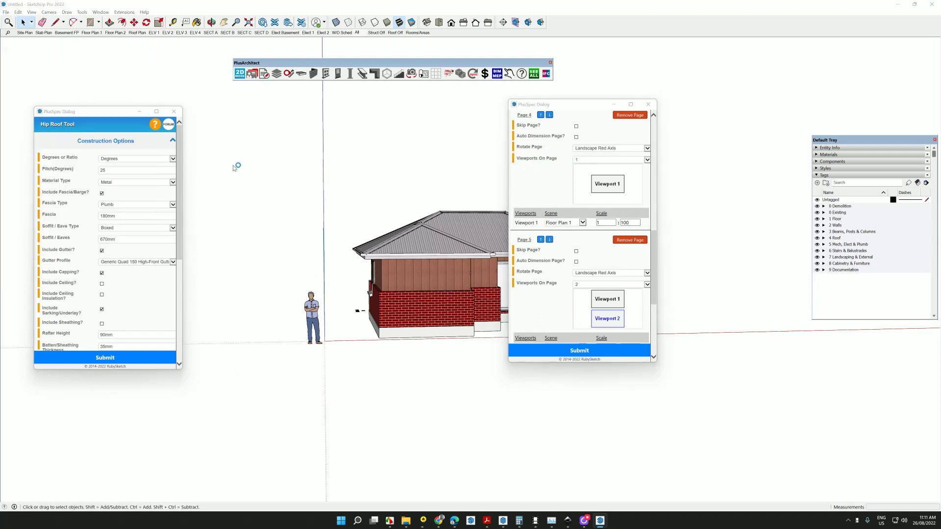
- Save the model as efer.skp, submit the PlusSpec LayOut generation, and open efer_plusspec.layout
text(efer)
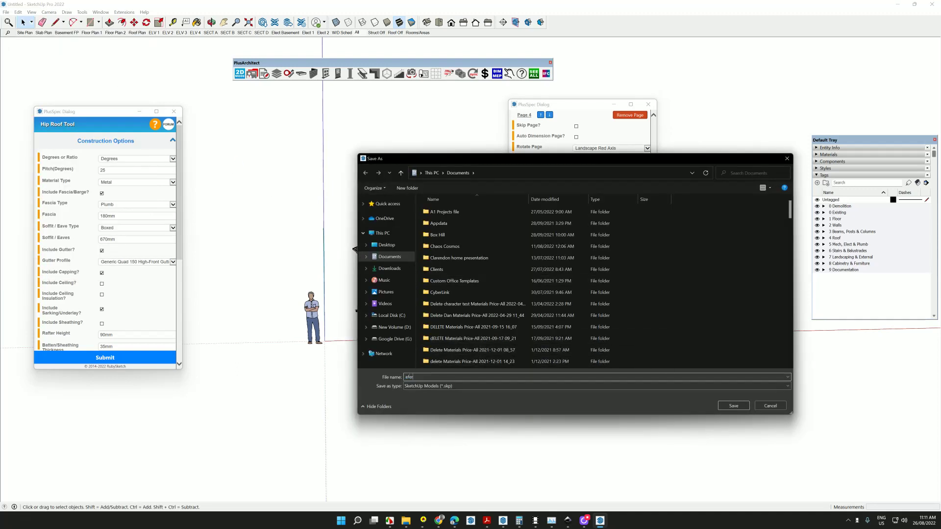
click(725, 407)
click(582, 355)
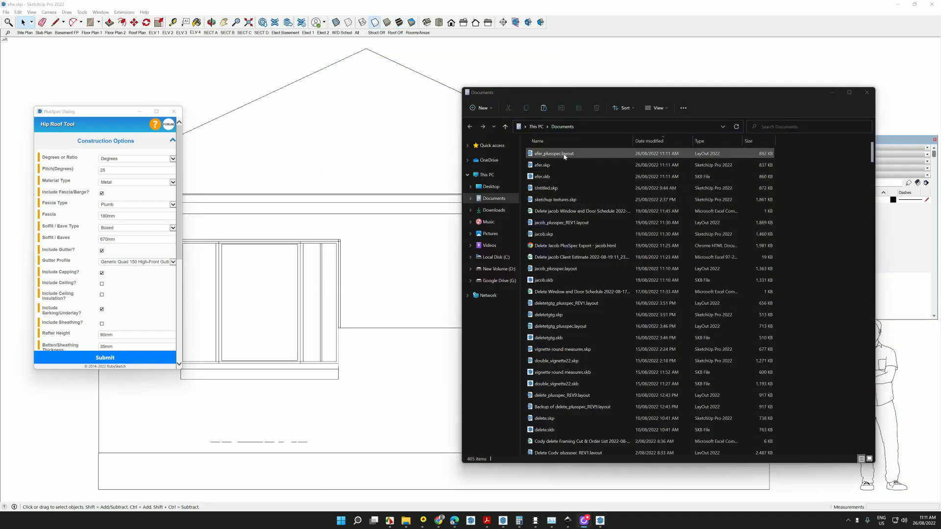
click(565, 156)
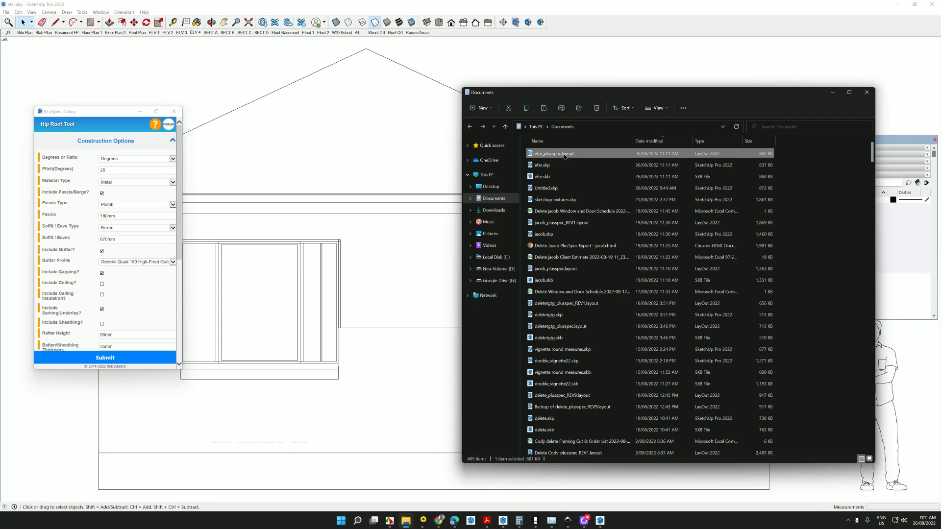
double_click(564, 155)
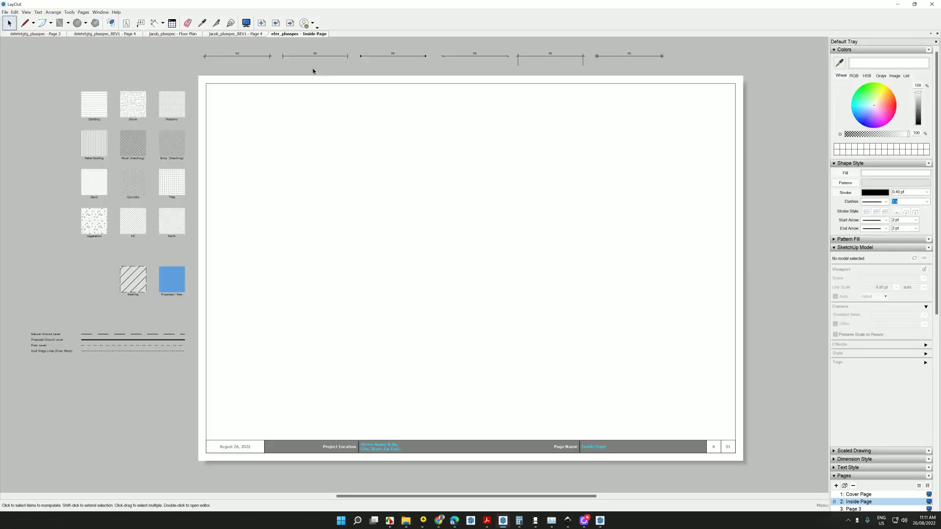
- Advance through the floor plan and elevation pages to Page 6 and select the upper elevation viewport
click(290, 23)
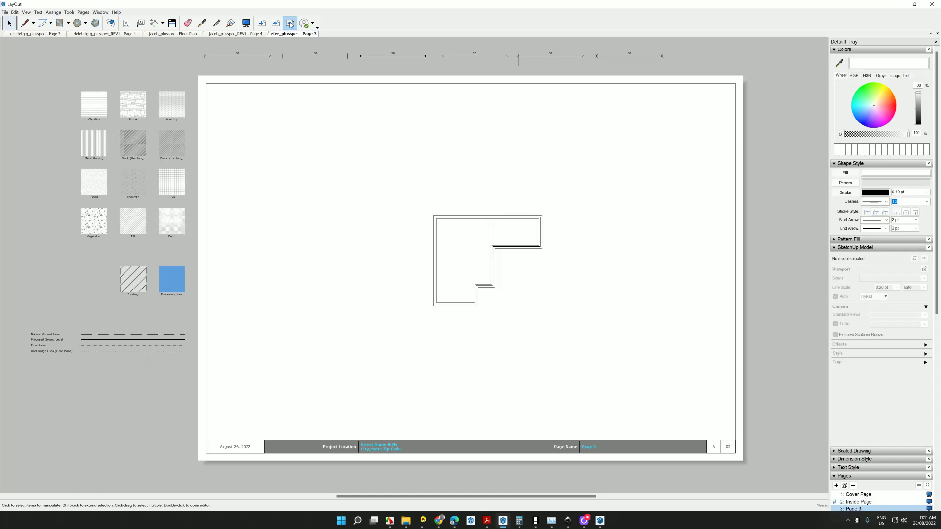
click(290, 24)
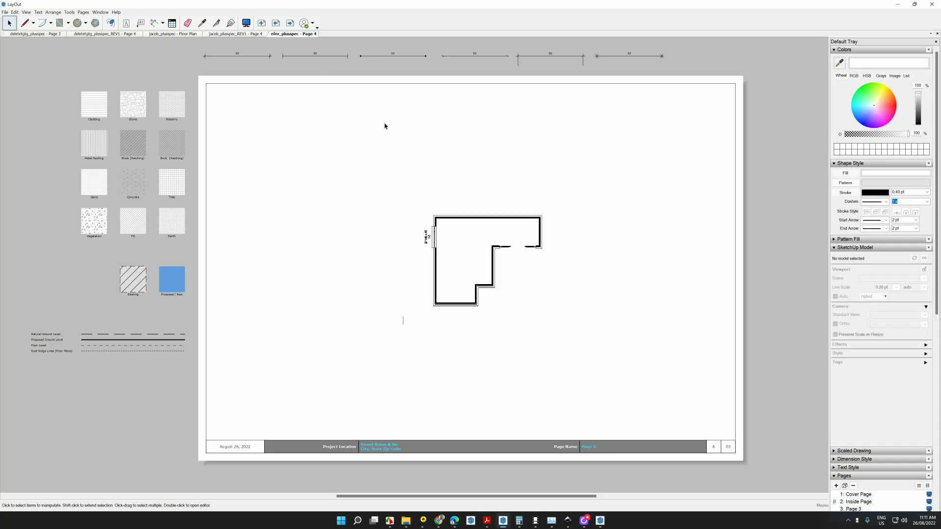
click(290, 24)
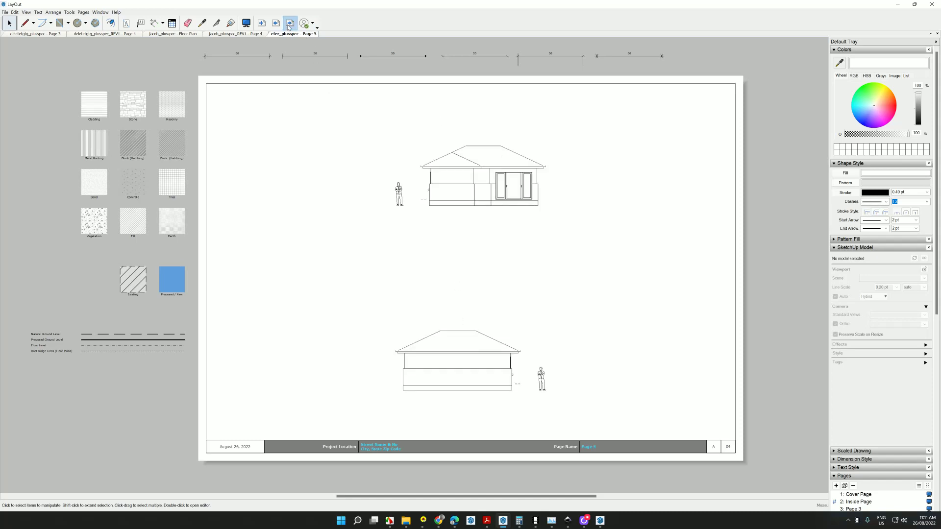
click(290, 23)
click(290, 23)
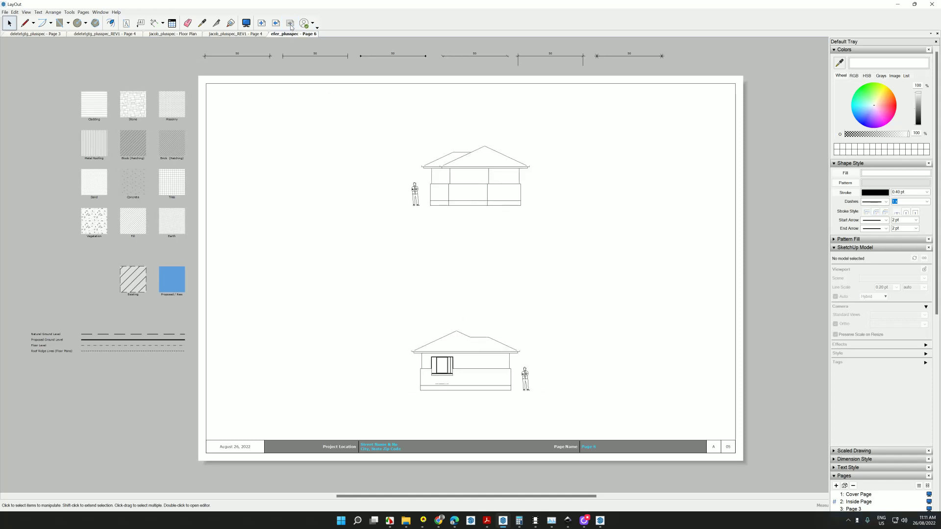
click(469, 185)
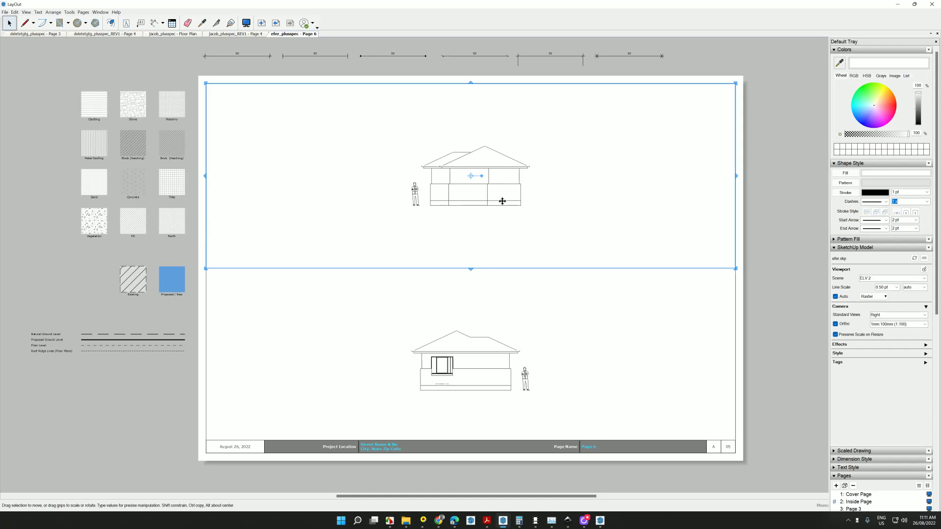
- Copy the elevation viewport and switch the right copy to the ELV 3 scene
mouse_move(505, 202)
mouse_down()
mouse_move(360, 205)
mouse_move(643, 205)
mouse_up()
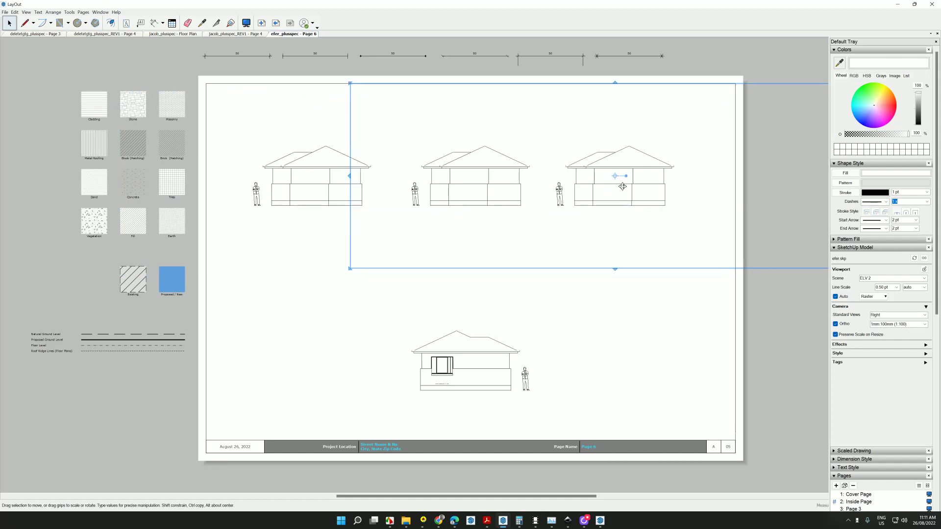
right_click(622, 186)
mouse_move(664, 392)
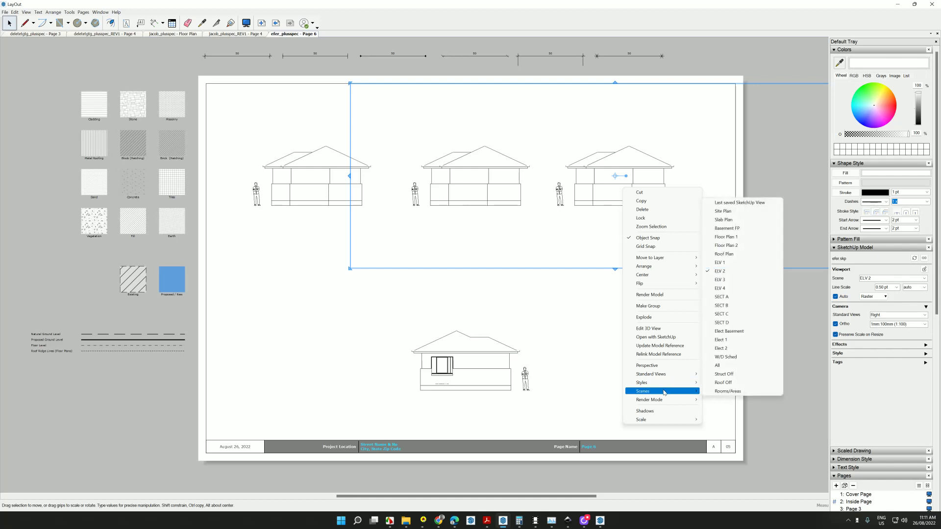
click(721, 279)
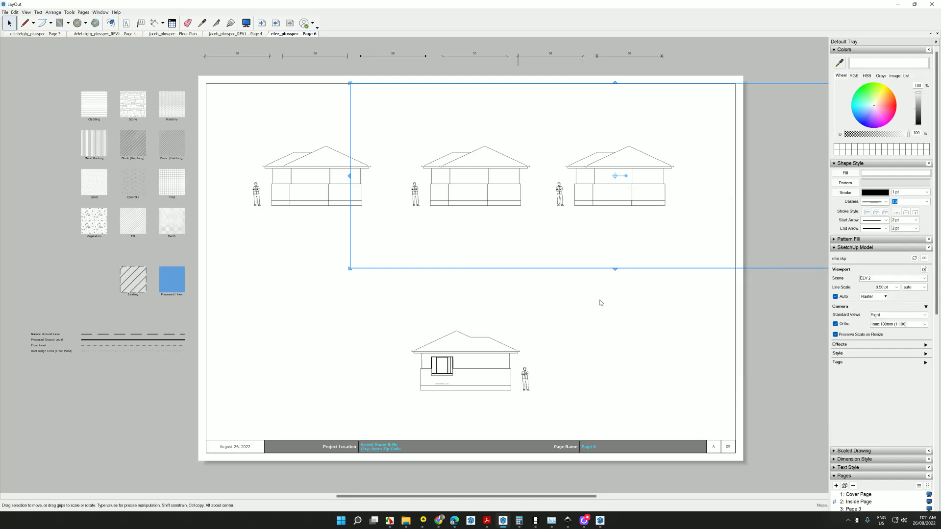
click(775, 372)
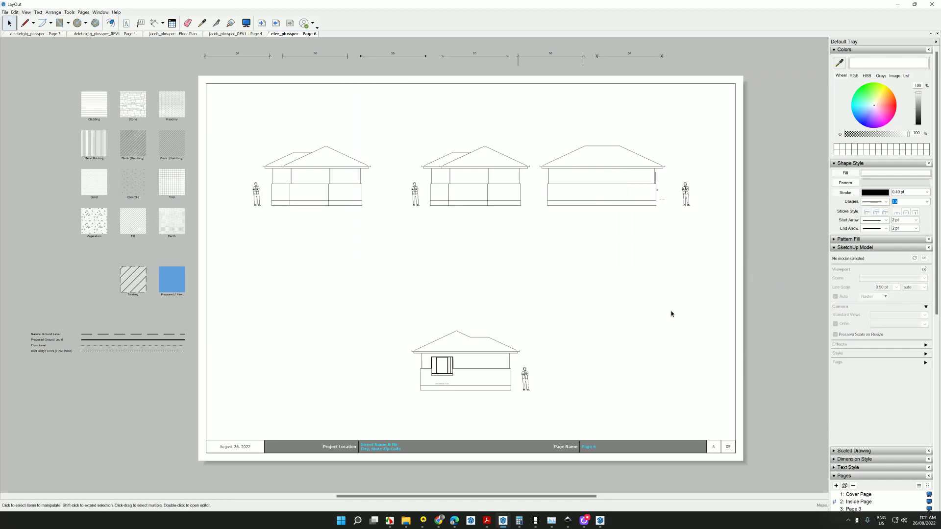
- Add a 1409 linear dimension along the bottom of the left elevation
click(155, 23)
click(271, 205)
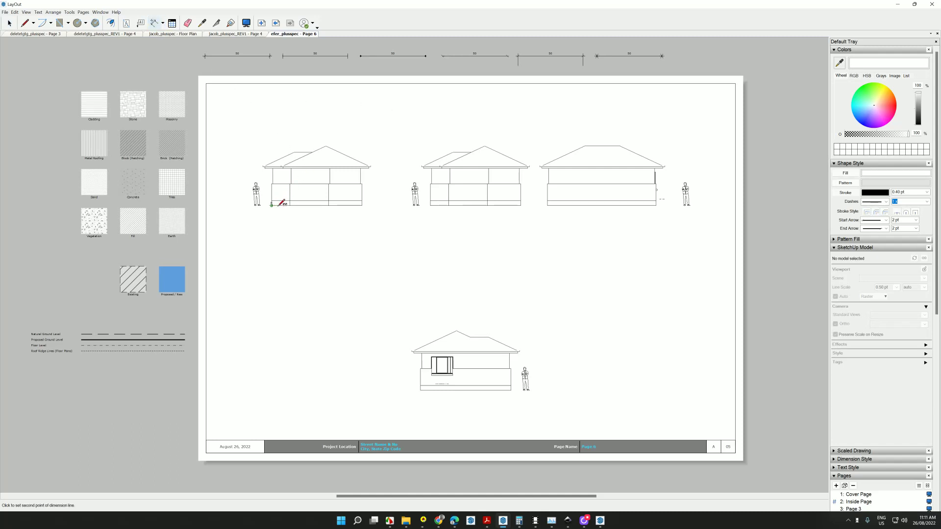
click(291, 205)
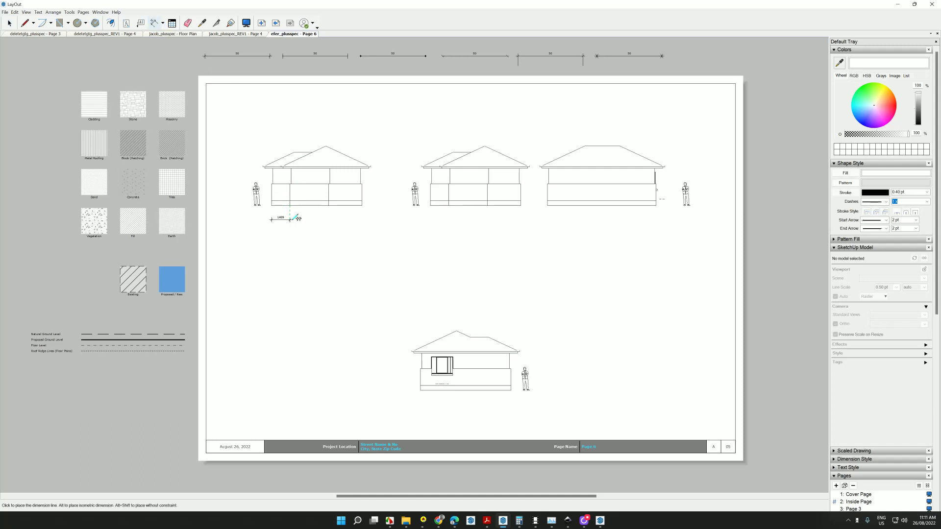
click(302, 66)
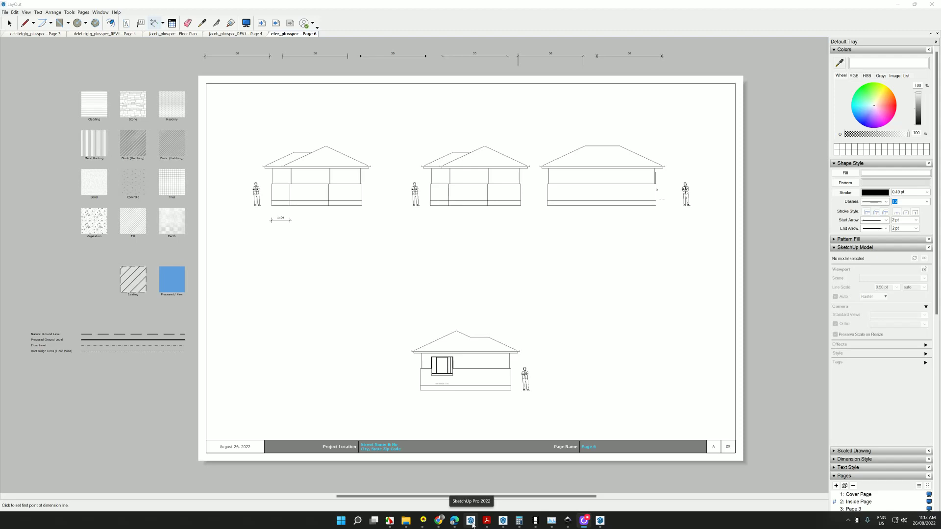
- Return to SketchUp and close the PlusSpec page settings and Hip Roof Tool dialogs
click(600, 522)
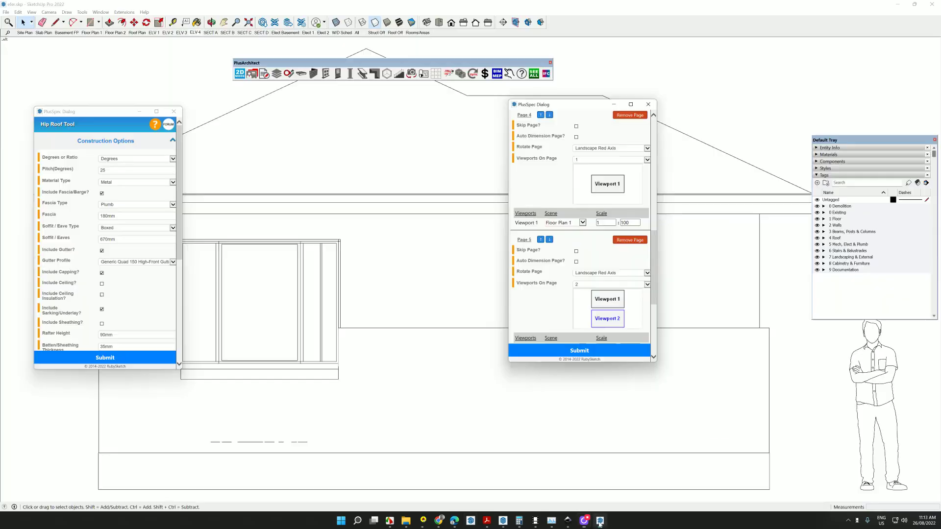
click(648, 105)
click(173, 111)
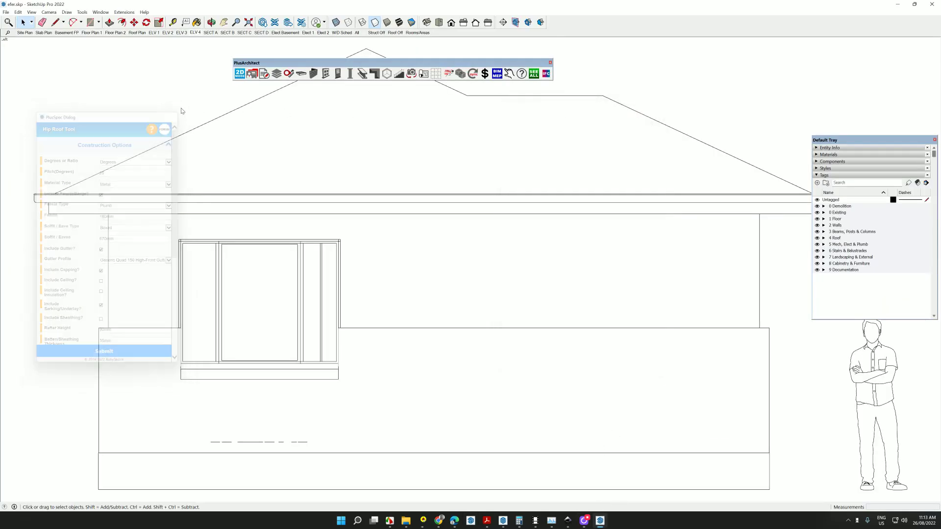
- Show the All scene in X-ray and orbit to see the wall framing around the L-shaped house
click(359, 33)
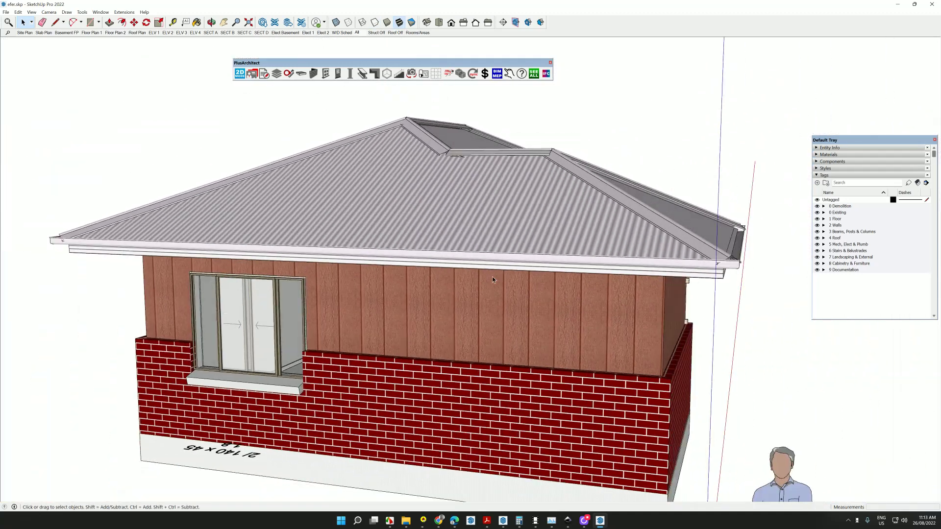
click(336, 22)
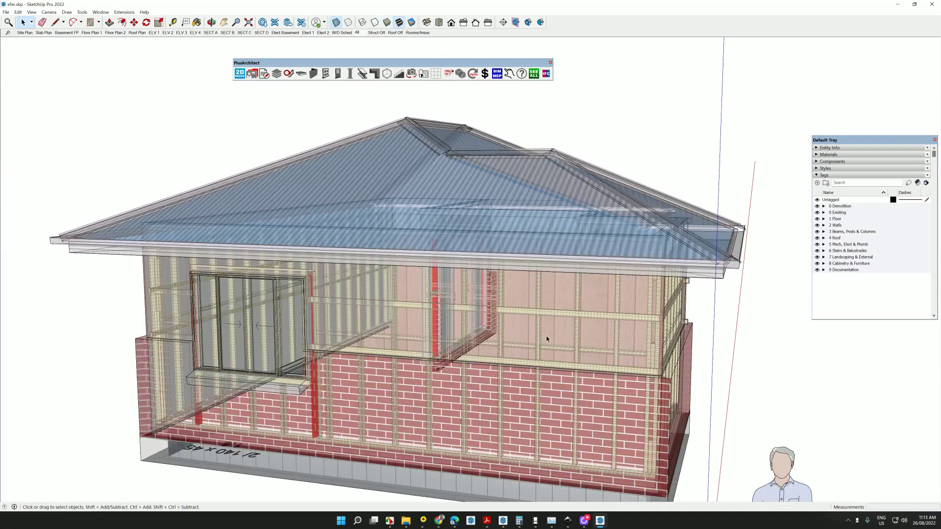
middle_drag(548, 338, 300, 333)
middle_drag(572, 342, 357, 330)
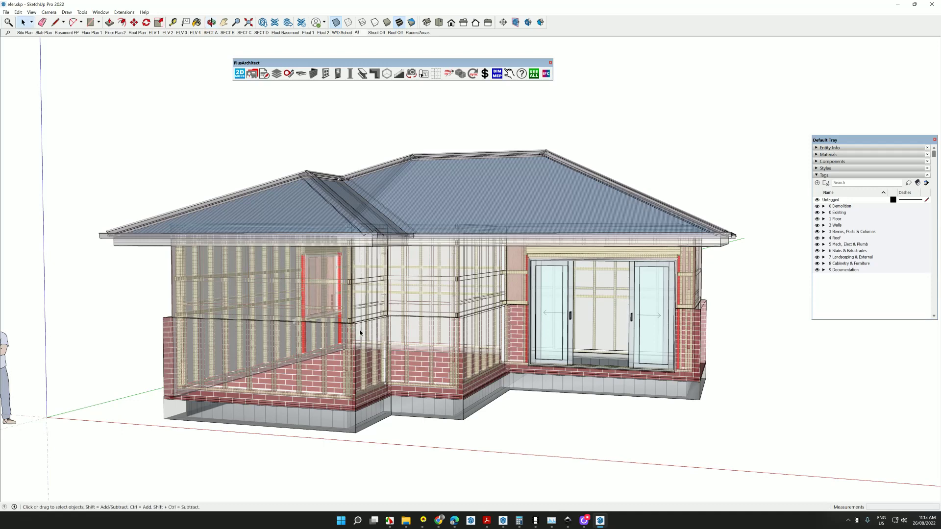
- Hide the 4 Roof and 19C_CLADDING tags, leaving the wall framing visible
click(816, 238)
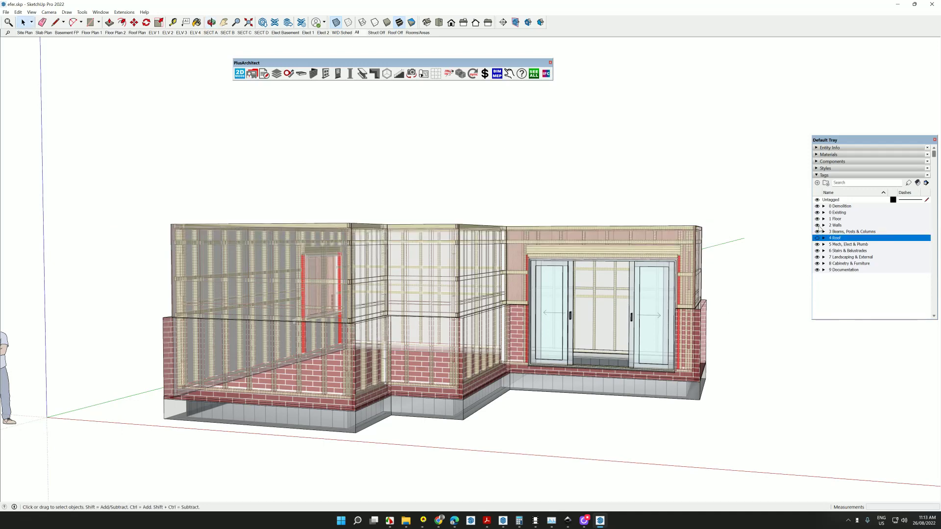
click(824, 225)
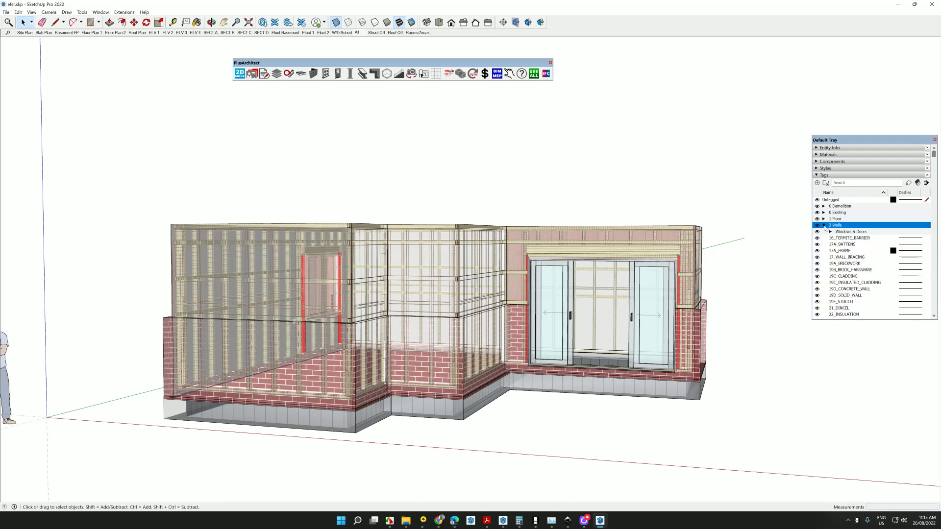
click(817, 251)
click(817, 251)
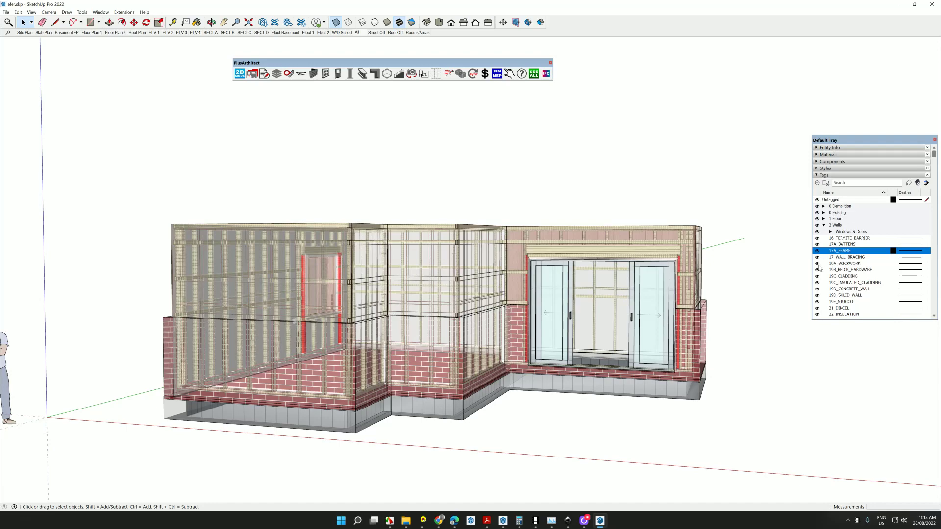
click(817, 276)
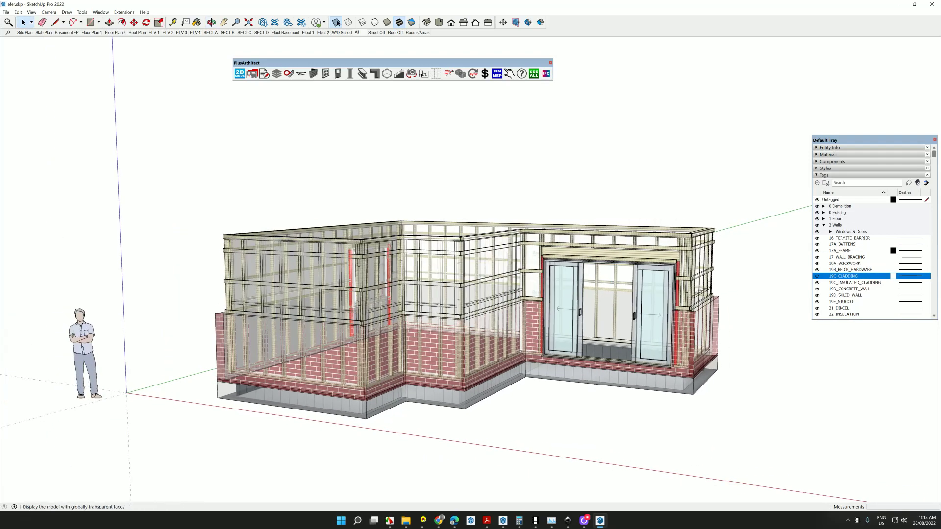
- Turn off X-ray, orbit to the back wall, and hide the 17A_FRAME wall framing tag
click(335, 22)
middle_drag(620, 293, 746, 314)
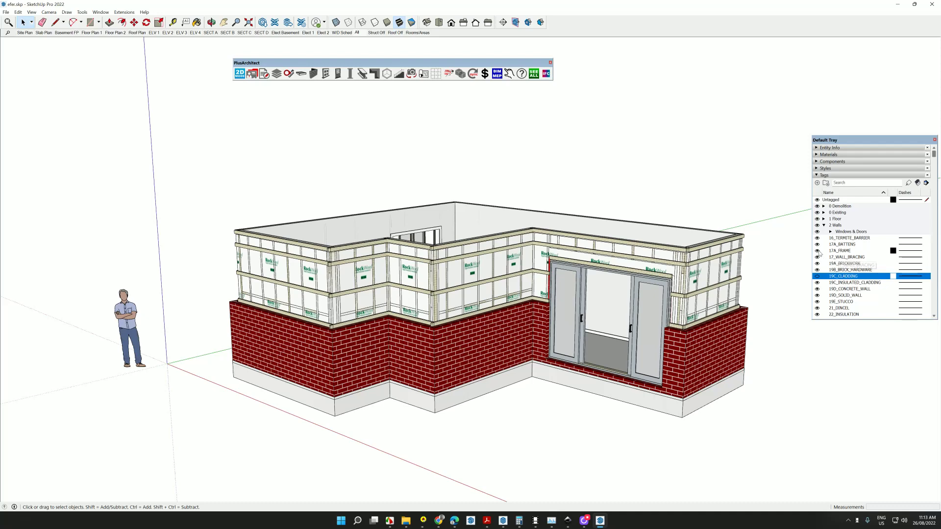
click(816, 250)
scroll(692, 275, up, 2)
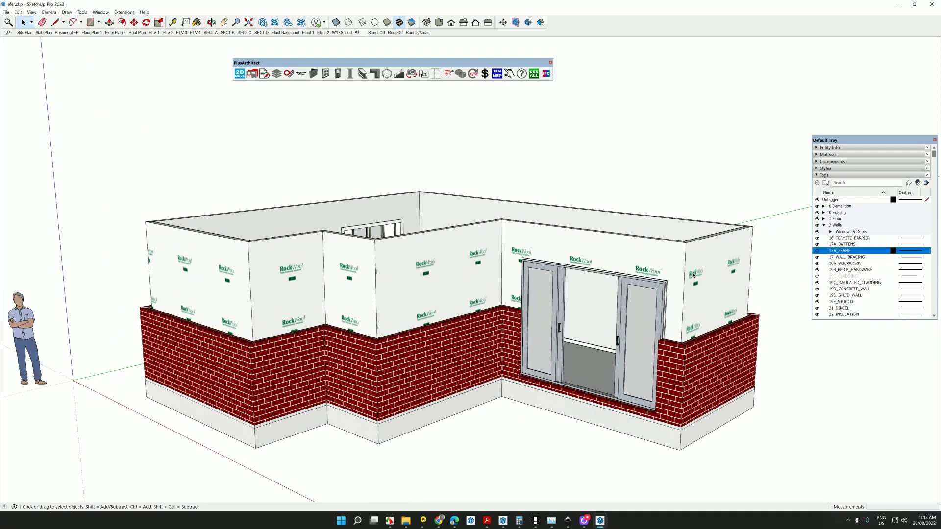